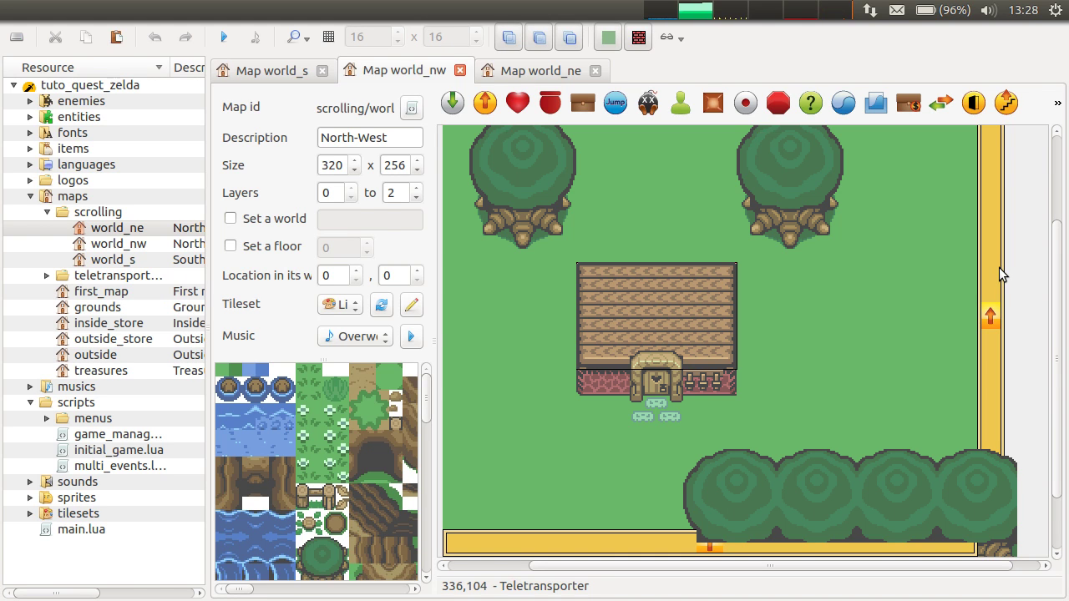
Zoom out to inspect the North-West map's bottom teletransporter, then switch to the South map
{"action": "scroll", "coordinate": [999, 267], "scroll_direction": "down", "scroll_amount": 1, "text": "ctrl"}
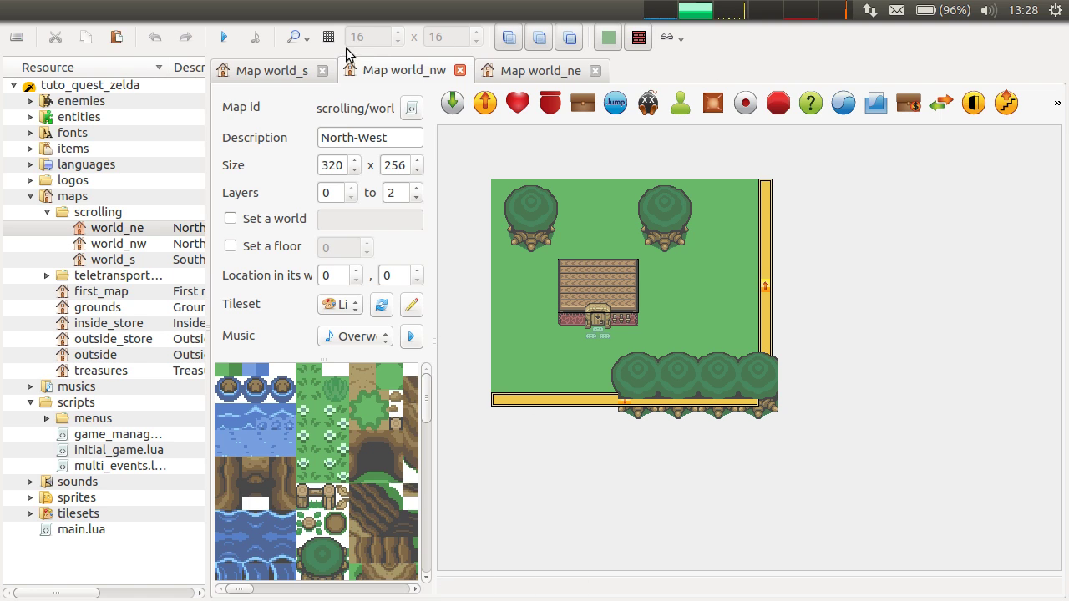
{"action": "left_click", "coordinate": [362, 75]}
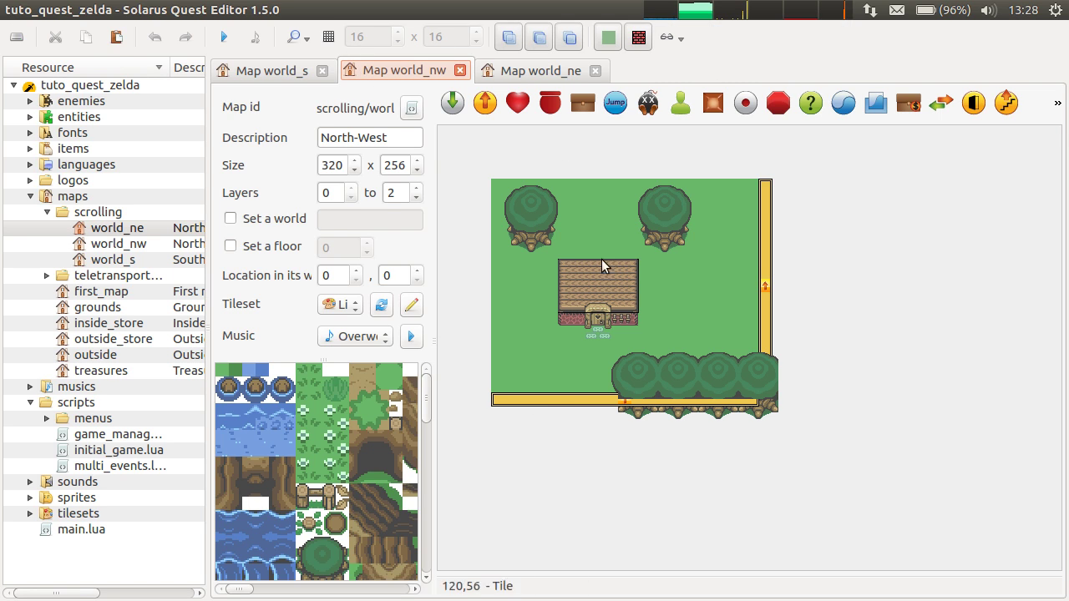
{"action": "left_click", "coordinate": [509, 402]}
{"action": "left_click", "coordinate": [556, 515]}
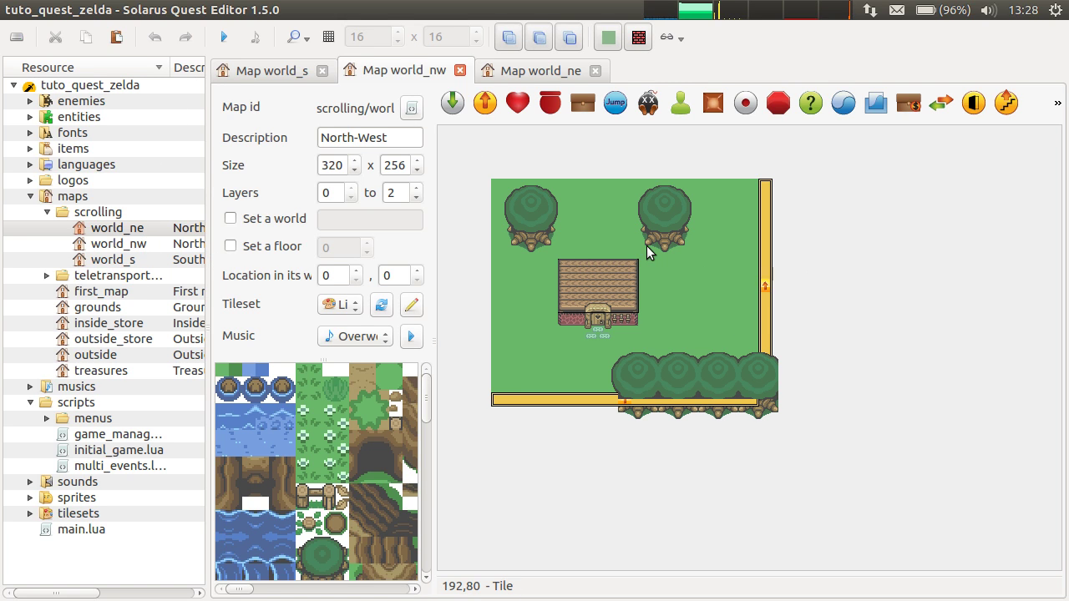
{"action": "left_click", "coordinate": [261, 73]}
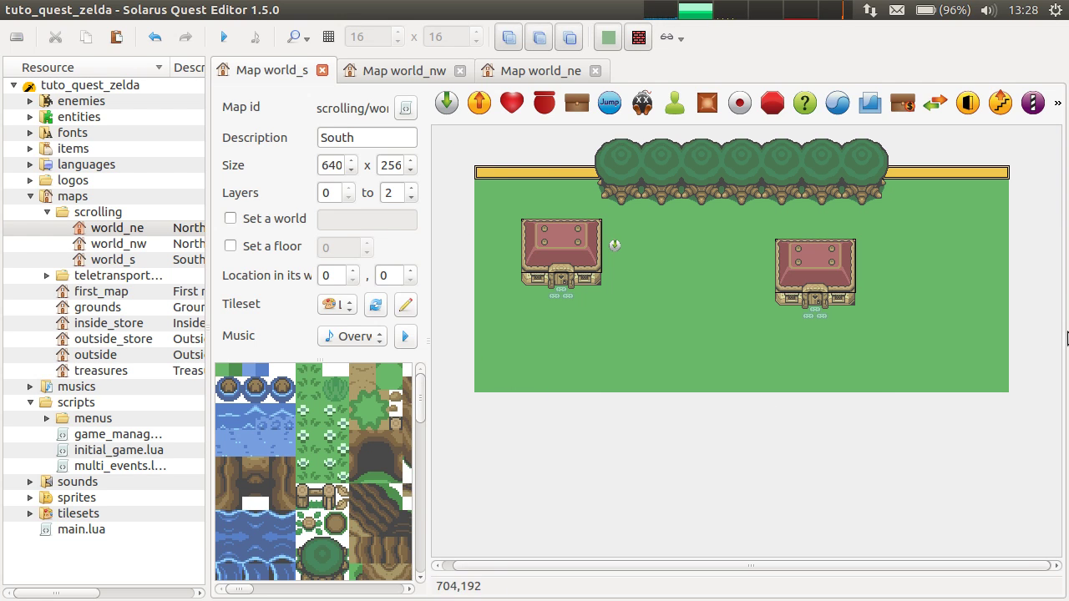
{"action": "middle_click_drag", "start_coordinate": [577, 407], "coordinate": [577, 407]}
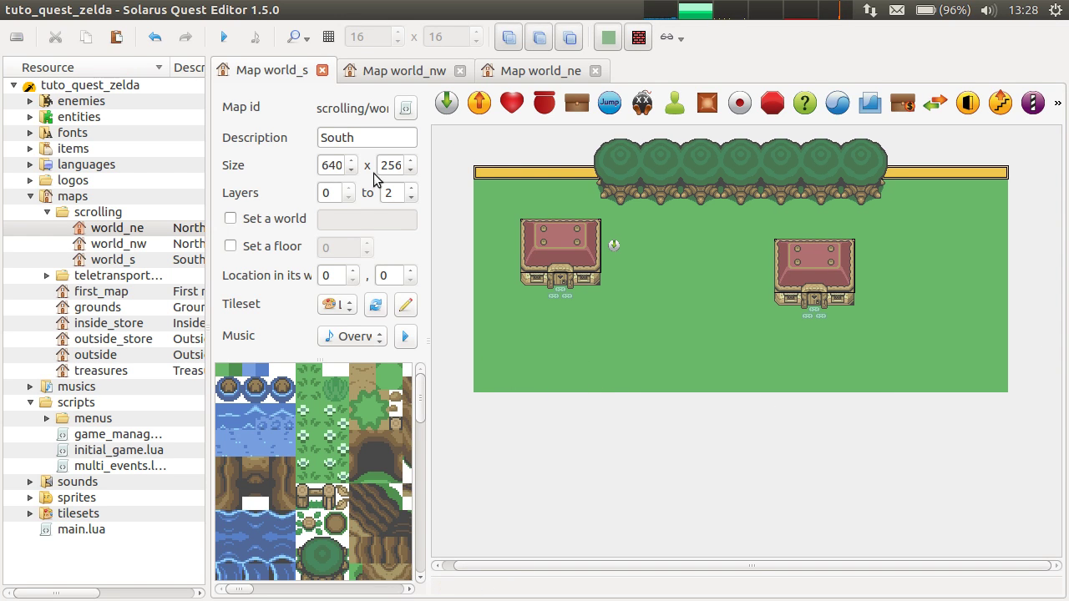
{"action": "left_click", "coordinate": [404, 70]}
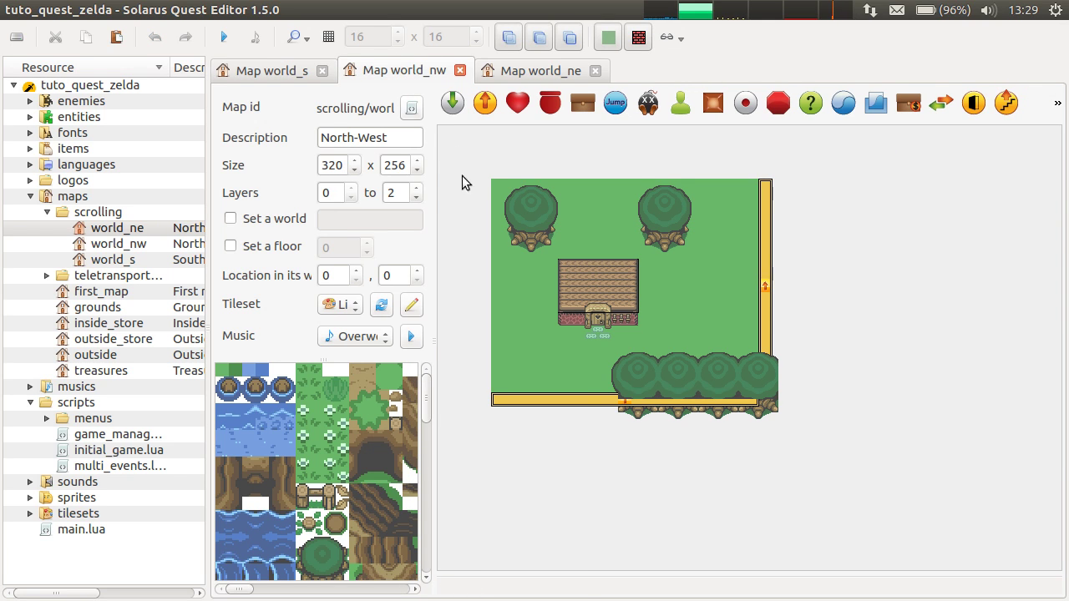
{"action": "left_click", "coordinate": [518, 72]}
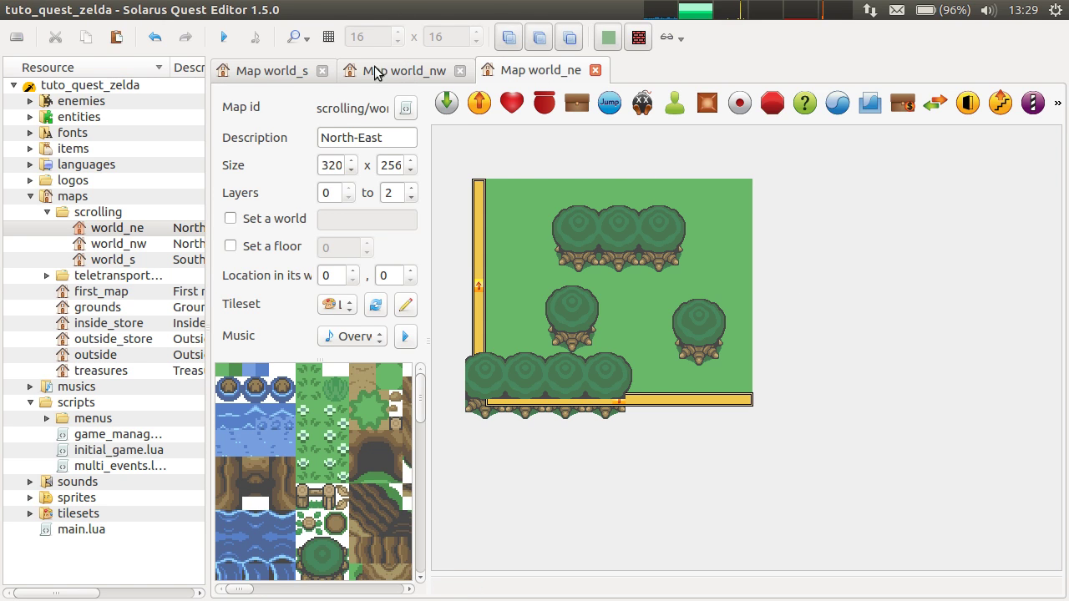
{"action": "left_click", "coordinate": [286, 73]}
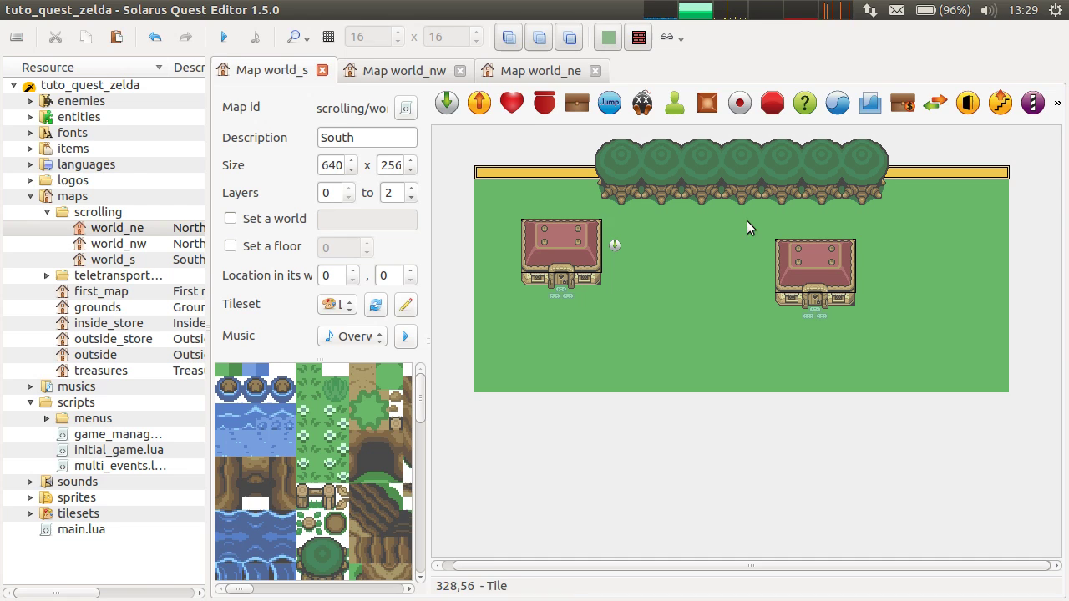
{"action": "left_click", "coordinate": [417, 73]}
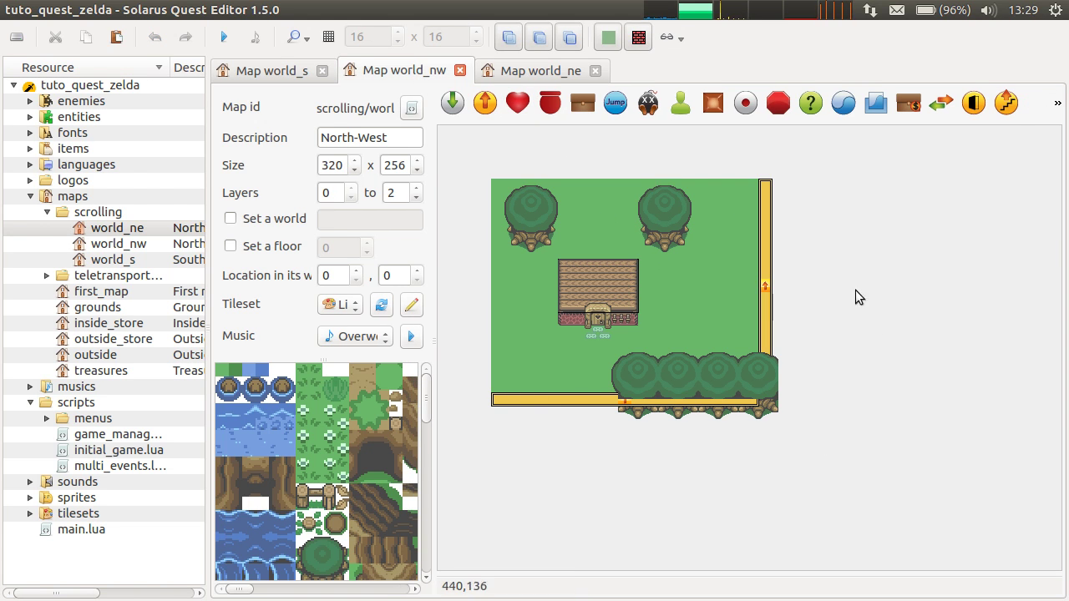
{"action": "scroll", "coordinate": [417, 74], "scroll_direction": "up", "scroll_amount": 1}
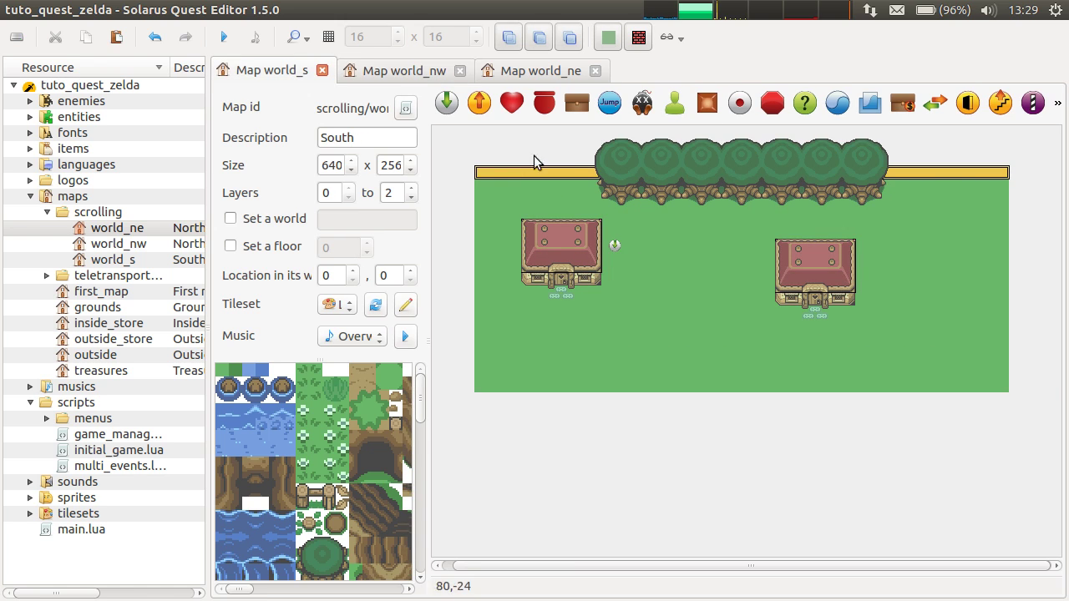
{"action": "left_click", "coordinate": [576, 145]}
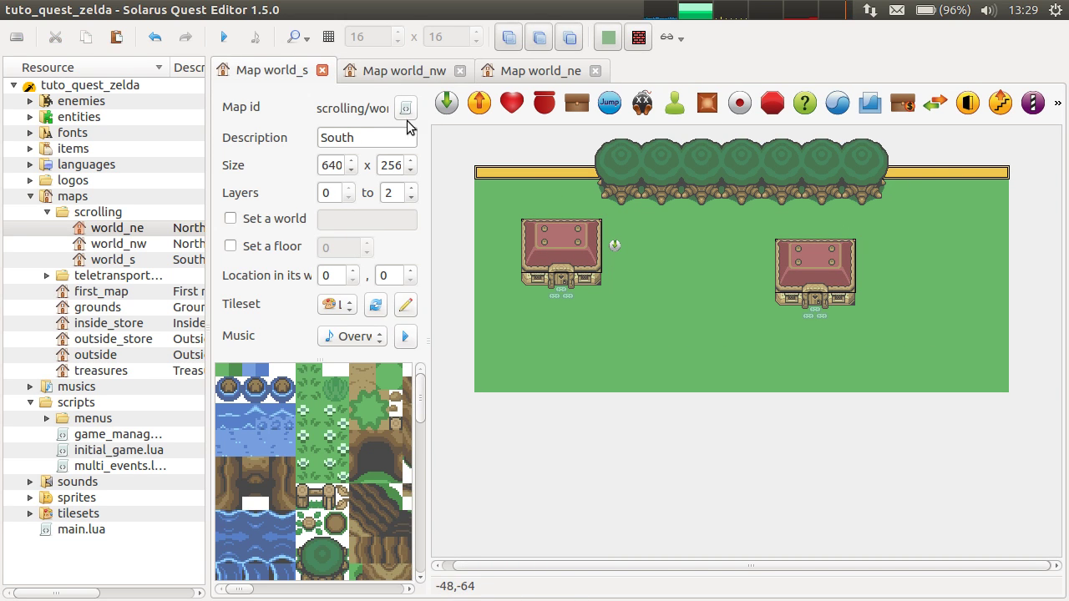
With layer 1 hidden, check both top teletransporters' destinations unchanged, then show layer 1 again
{"action": "left_click", "coordinate": [542, 40]}
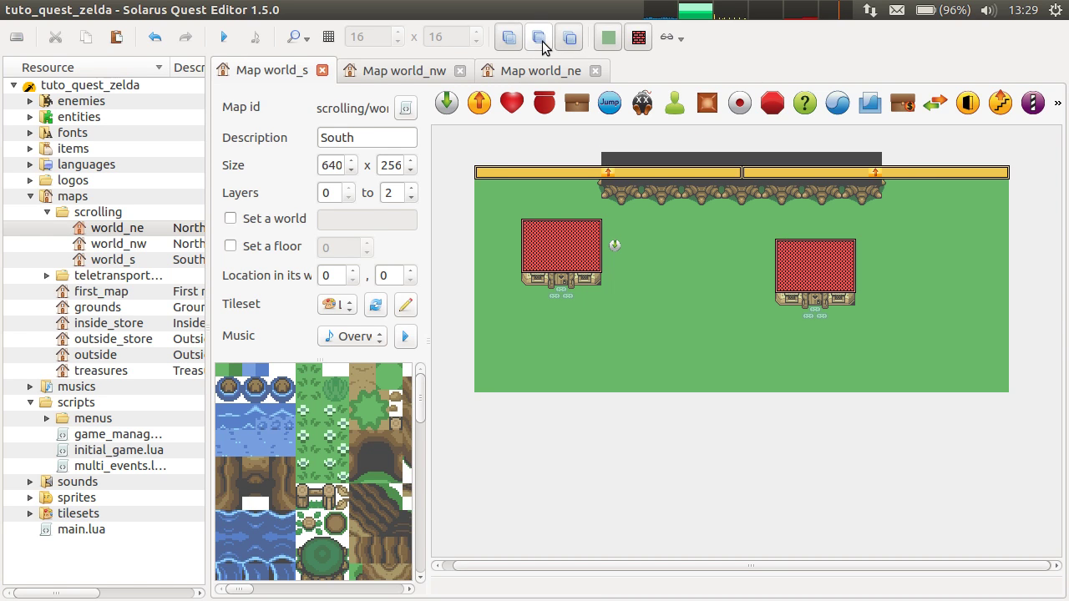
{"action": "left_click", "coordinate": [706, 170]}
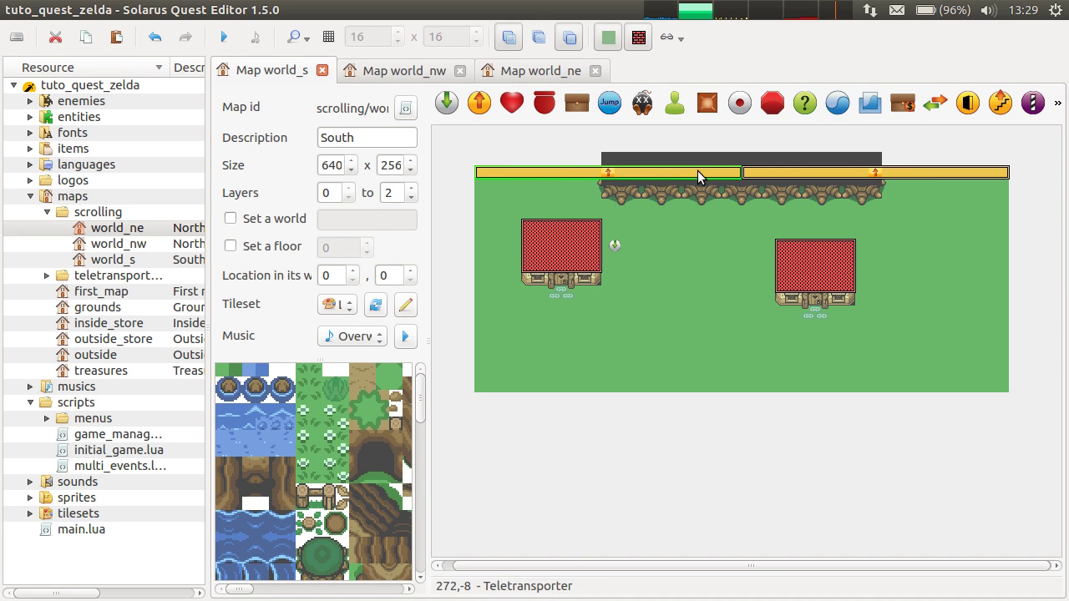
{"action": "double_click", "coordinate": [568, 172]}
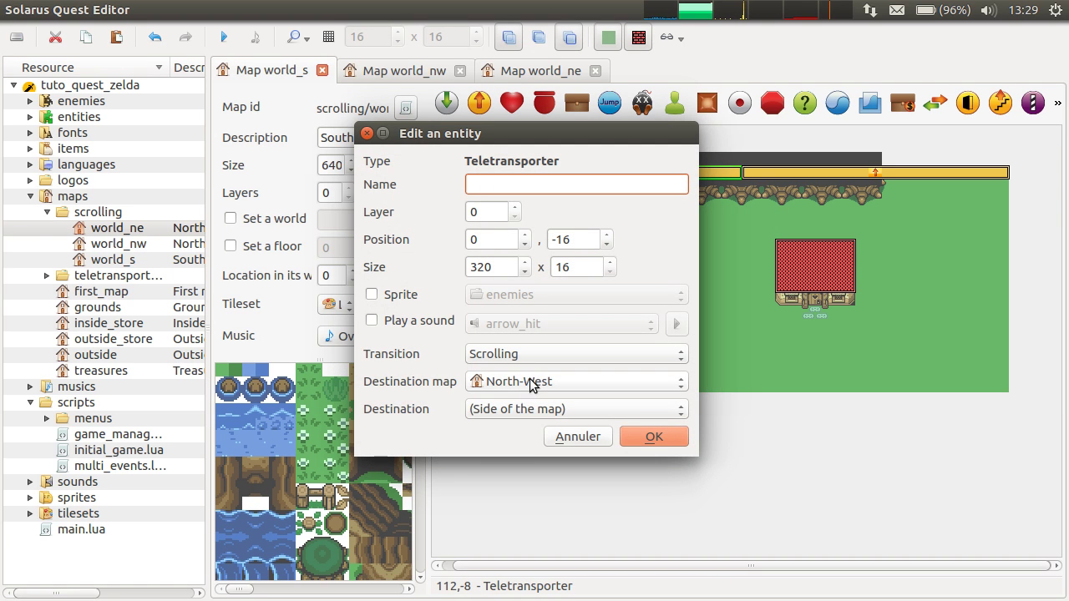
{"action": "left_click", "coordinate": [573, 439]}
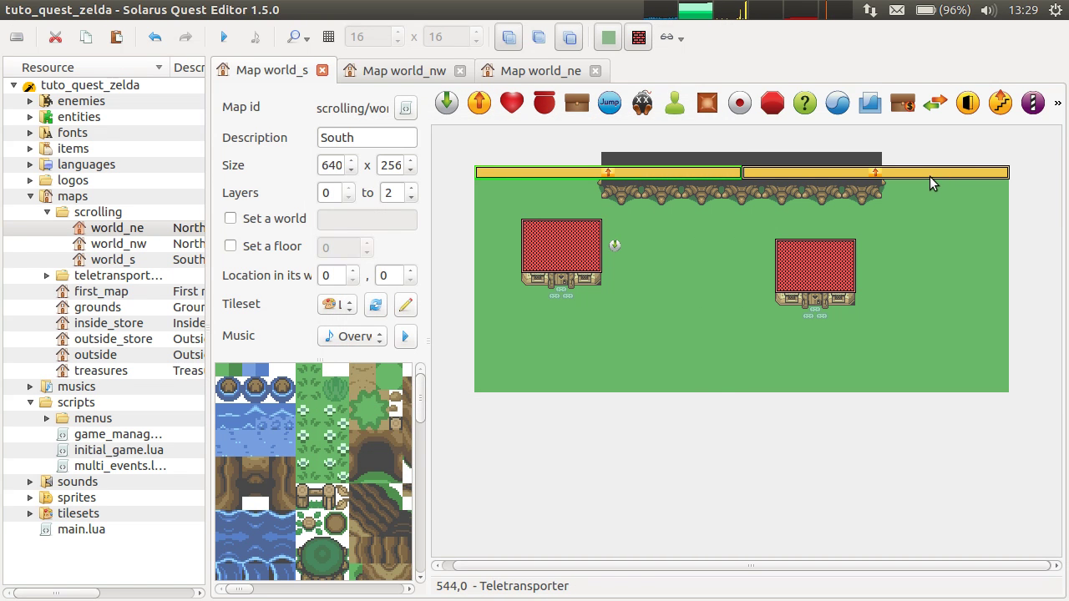
{"action": "double_click", "coordinate": [929, 176]}
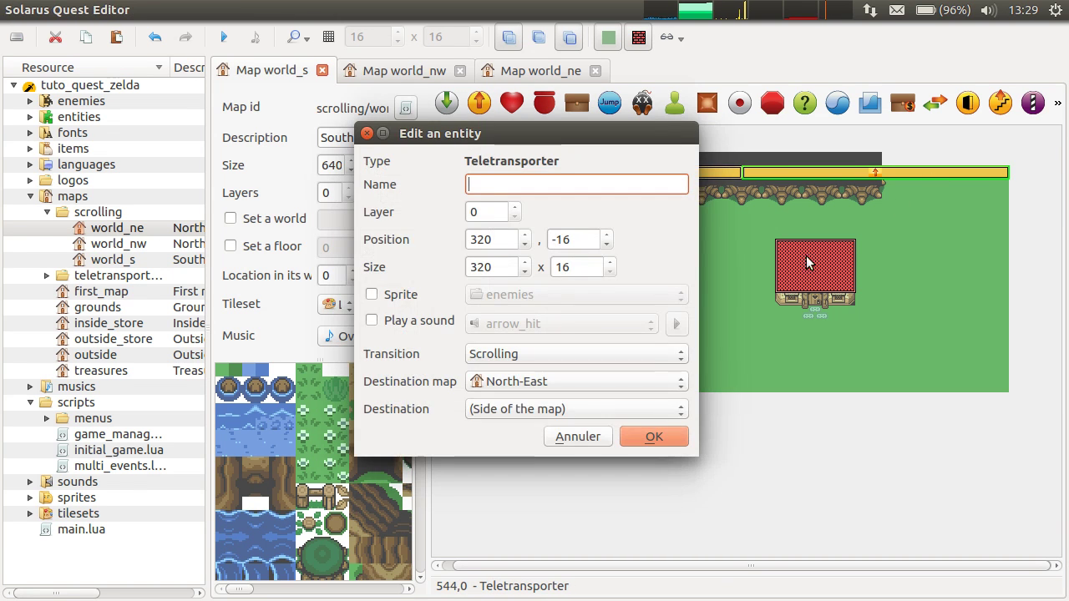
{"action": "left_click", "coordinate": [565, 436]}
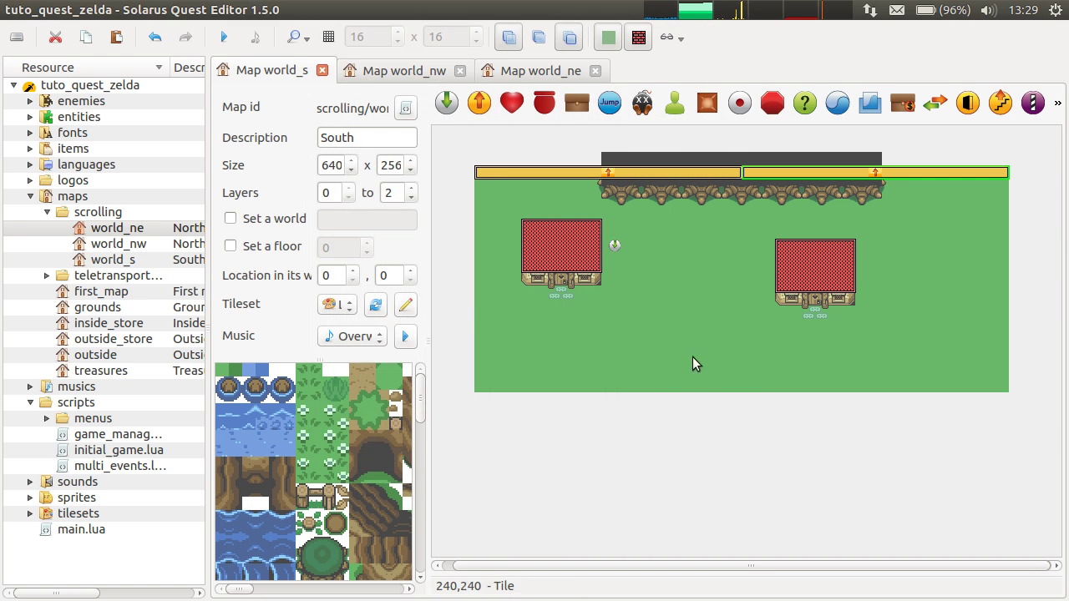
{"action": "left_click", "coordinate": [540, 39]}
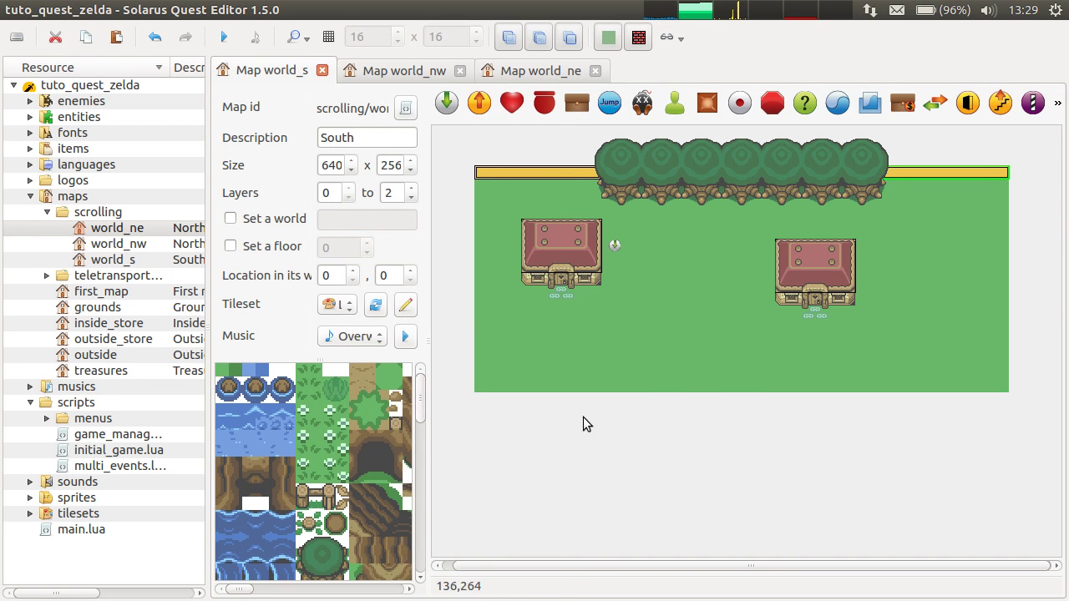
Switch through world_nw to the world_ne map and launch a test run of the quest
{"action": "left_click", "coordinate": [413, 70]}
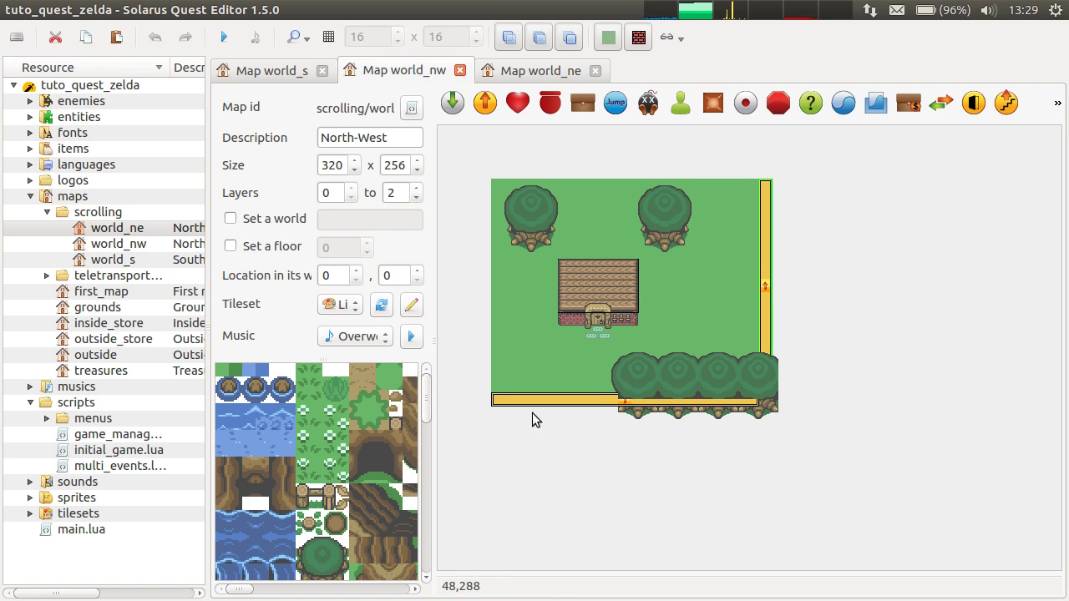
{"action": "left_click", "coordinate": [534, 73]}
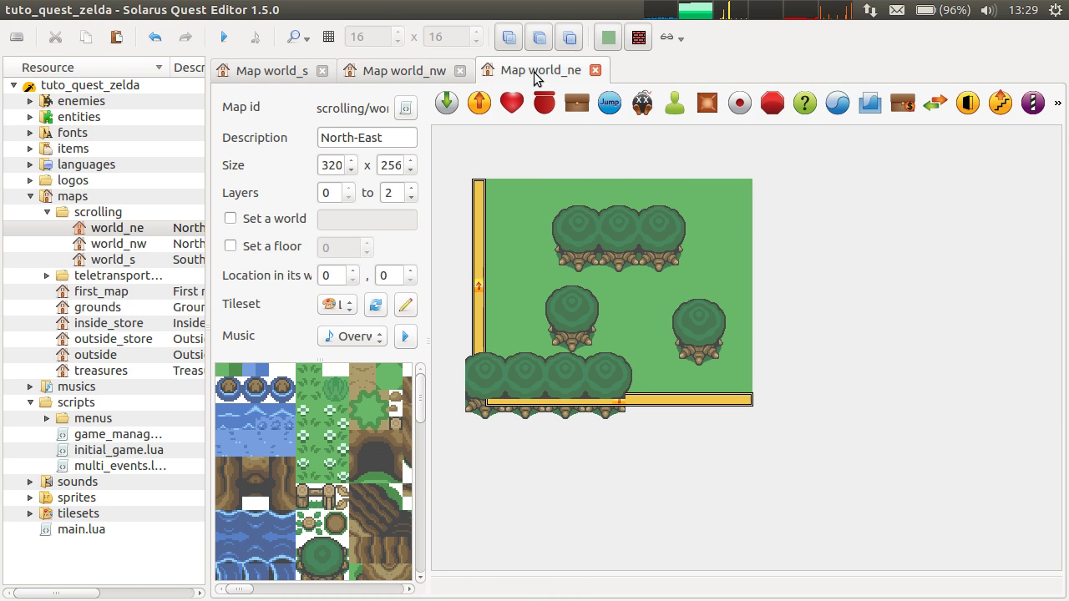
{"action": "left_click", "coordinate": [224, 39]}
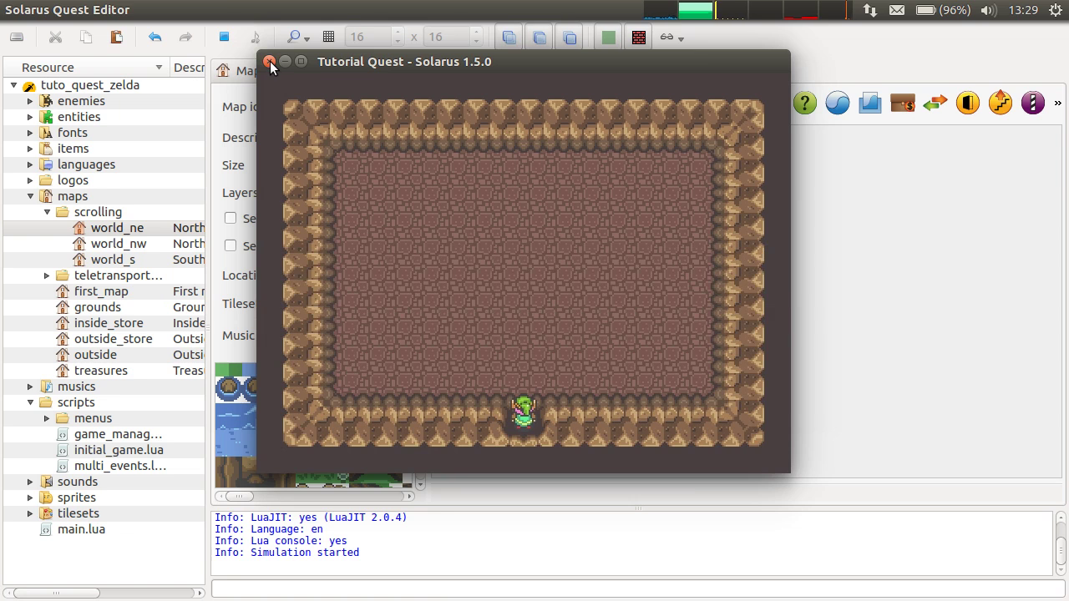
Close the running test game and scroll through the console output
{"action": "left_click", "coordinate": [269, 62]}
{"action": "scroll", "coordinate": [415, 574], "scroll_direction": "up", "scroll_amount": 2}
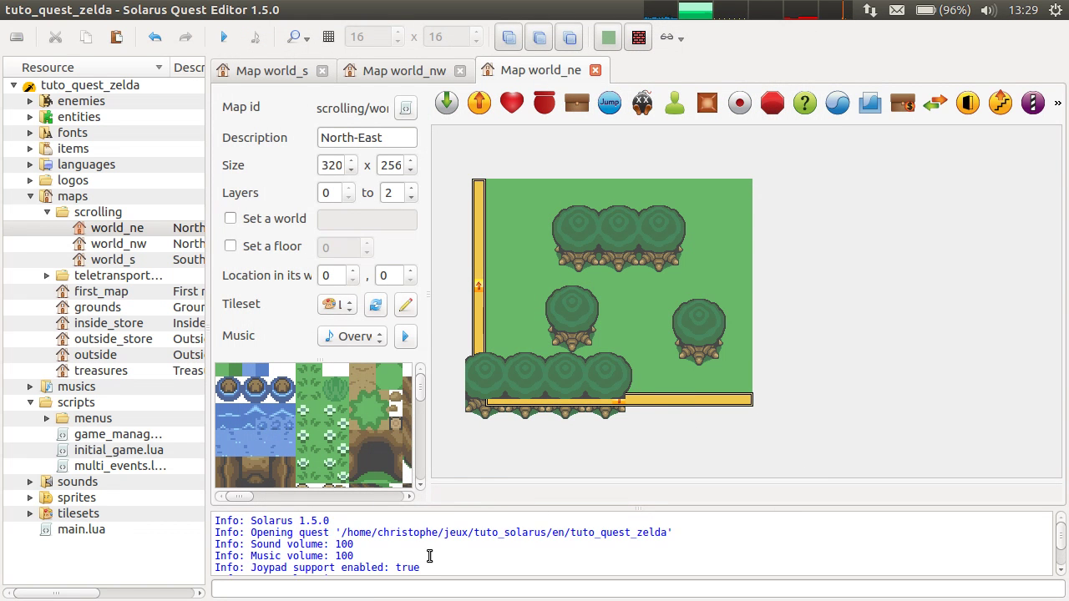
{"action": "scroll", "coordinate": [429, 556], "scroll_direction": "down", "scroll_amount": 2}
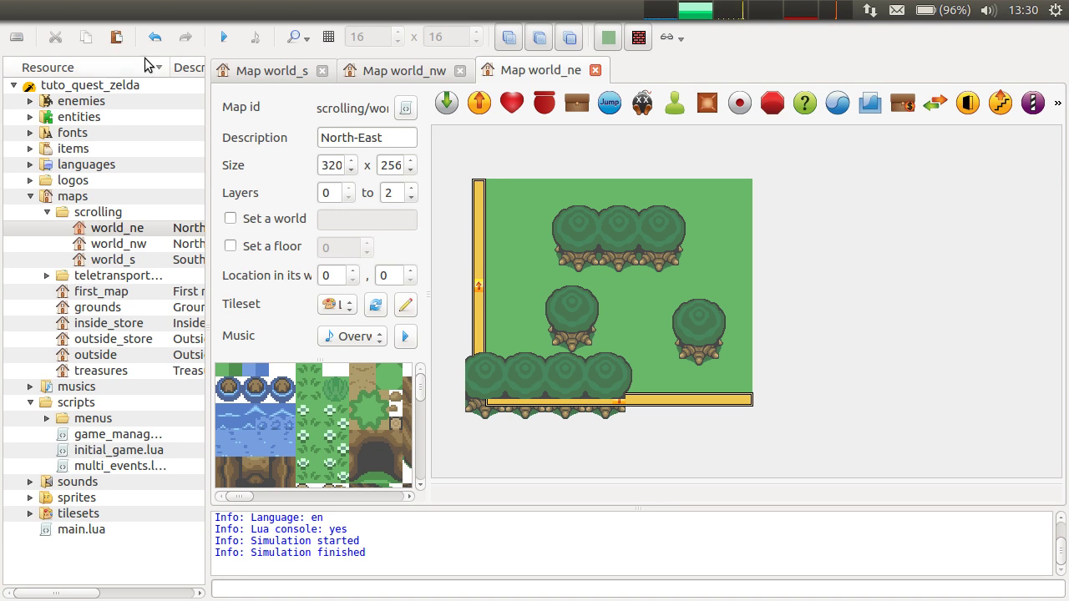
Rerun the quest, close it, and select the console error about non-existing map 'scrolling_south'
{"action": "left_click", "coordinate": [224, 37]}
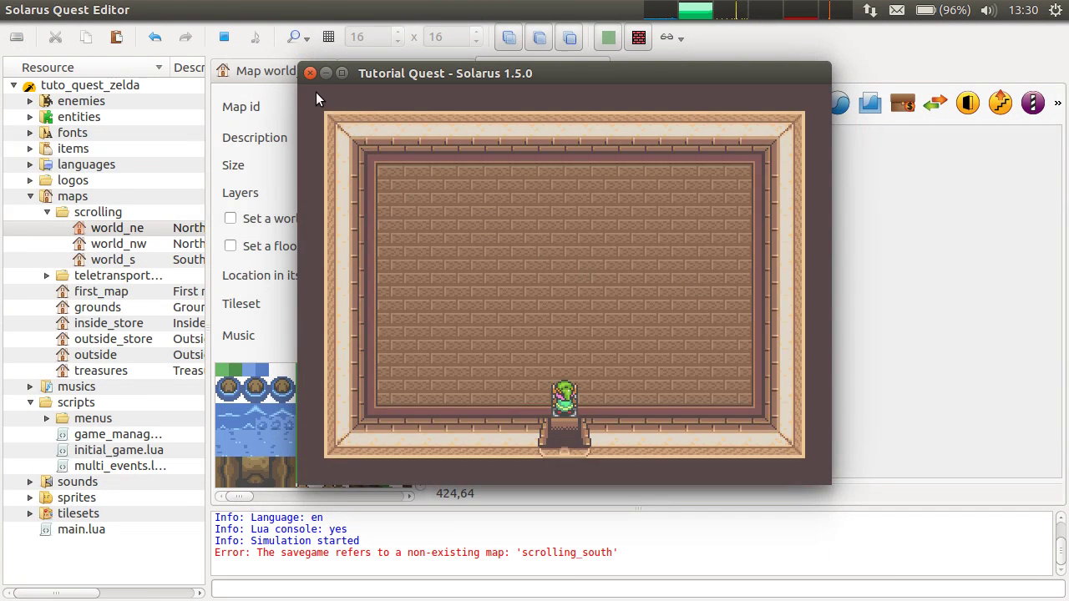
{"action": "left_click", "coordinate": [310, 73]}
{"action": "left_click_drag", "start_coordinate": [431, 541], "coordinate": [652, 544]}
{"action": "left_click", "coordinate": [651, 544]}
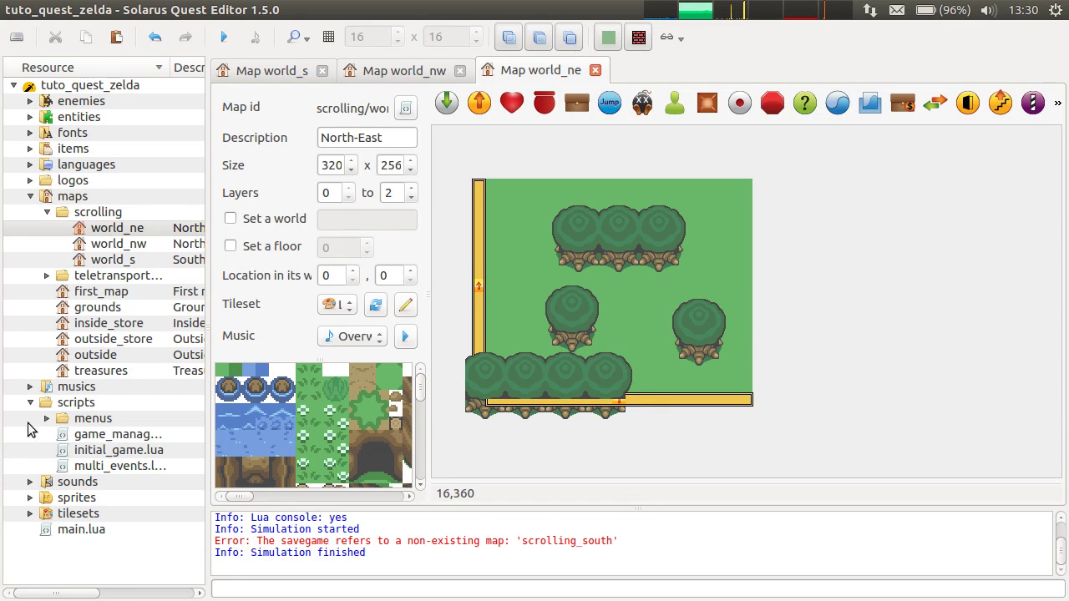
Change 'scrolling_south' to 'scrolling/south' in initial_game.lua, save, close, and rerun the quest
{"action": "double_click", "coordinate": [117, 435]}
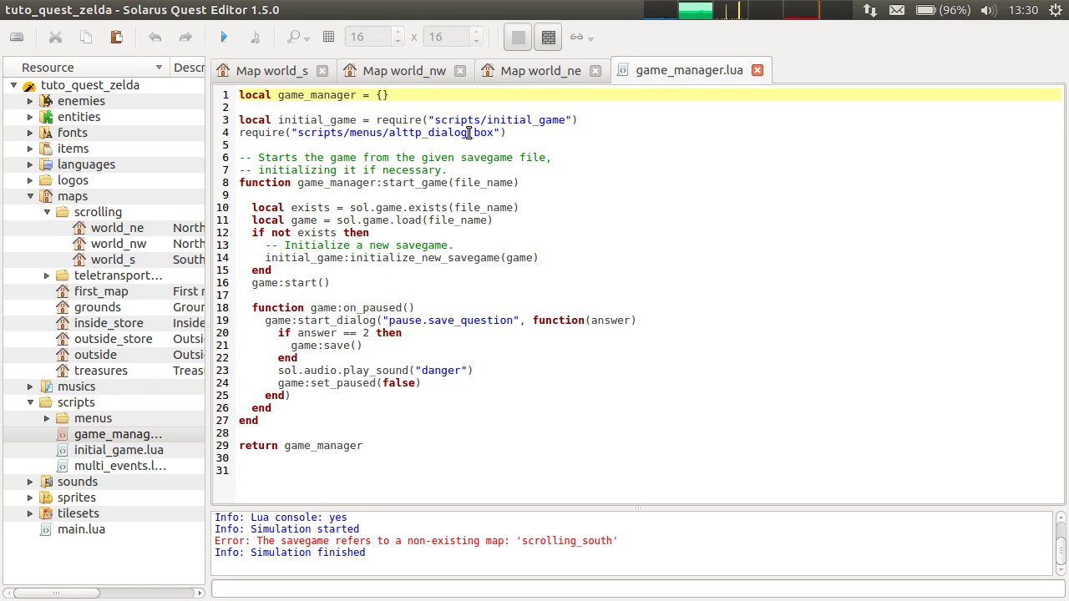
{"action": "double_click", "coordinate": [125, 451]}
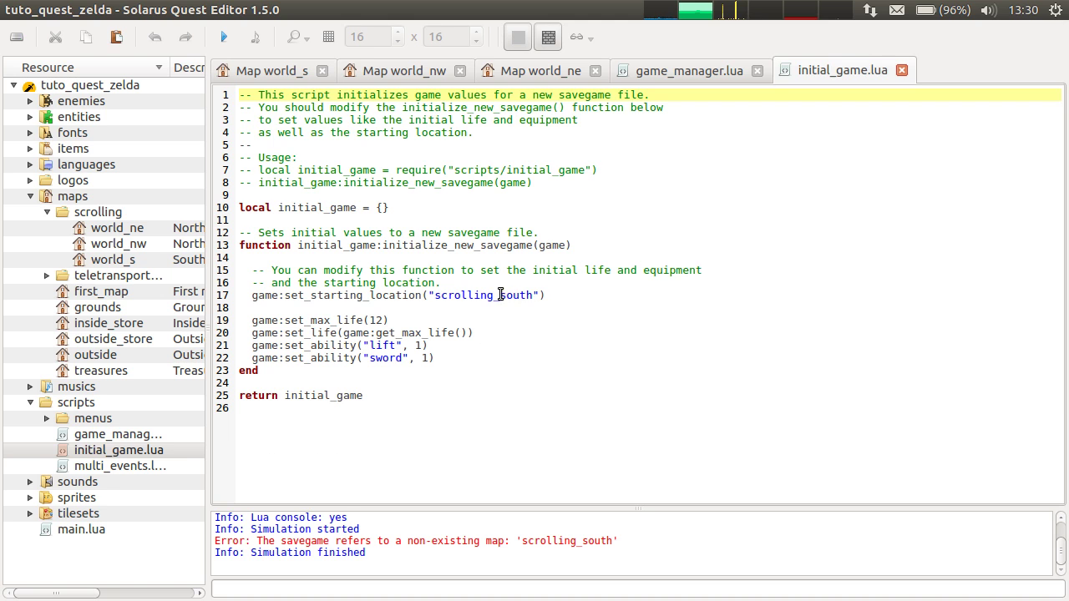
{"action": "left_click", "coordinate": [497, 295]}
{"action": "type", "text": "/"}
{"action": "key", "text": "ctrl+s"}
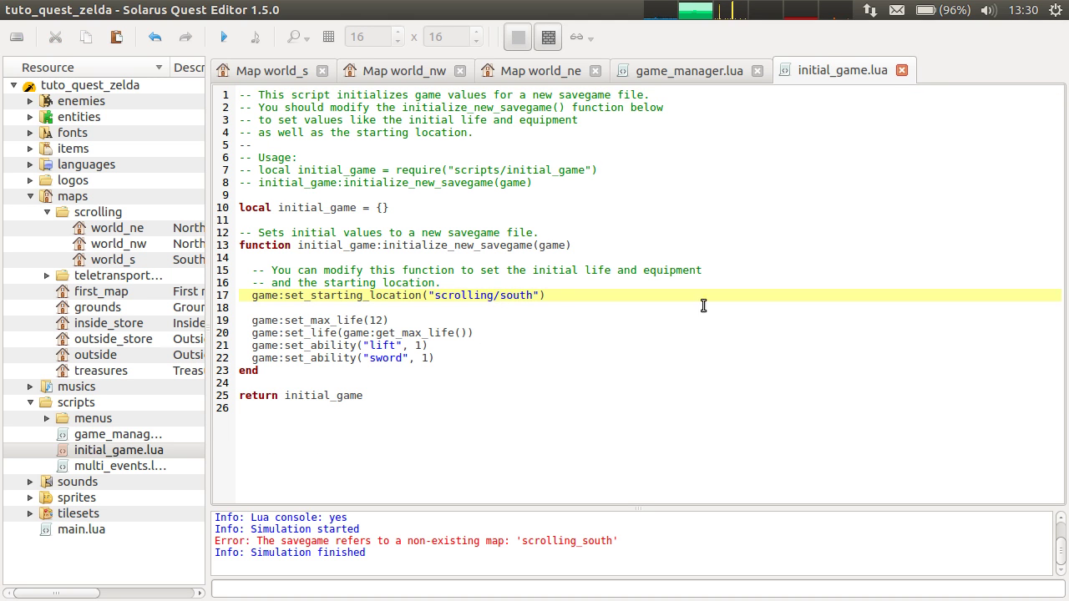
{"action": "key", "text": "ctrl+w"}
{"action": "key", "text": "ctrl+w"}
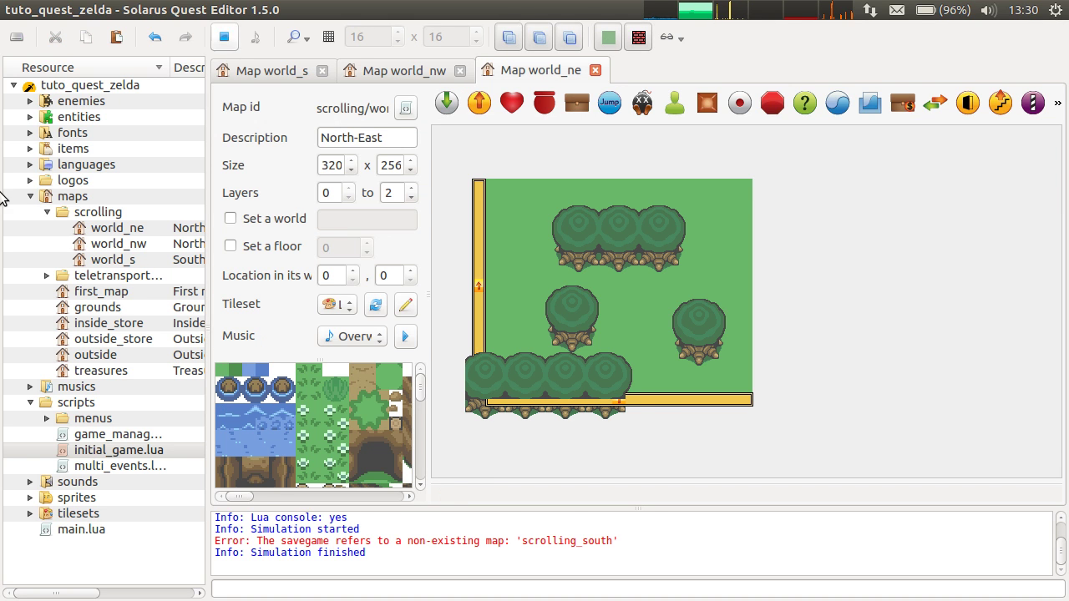
{"action": "left_click", "coordinate": [223, 37]}
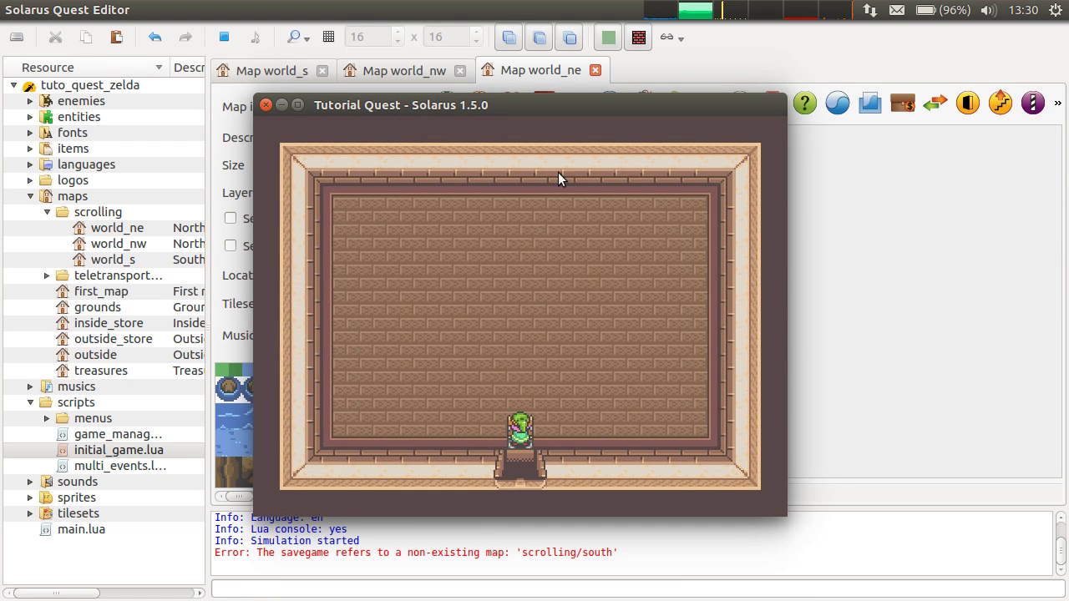
Replace 'south' with 'world_s' in initial_game.lua's starting location, then save and close it
{"action": "left_click", "coordinate": [265, 105]}
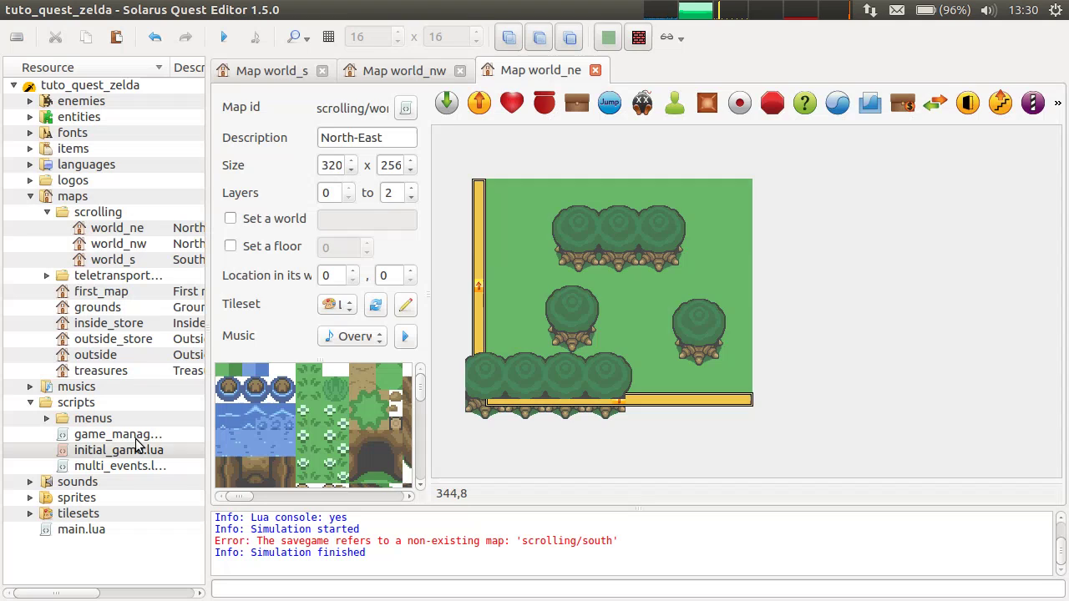
{"action": "double_click", "coordinate": [125, 451]}
{"action": "left_click", "coordinate": [117, 259]}
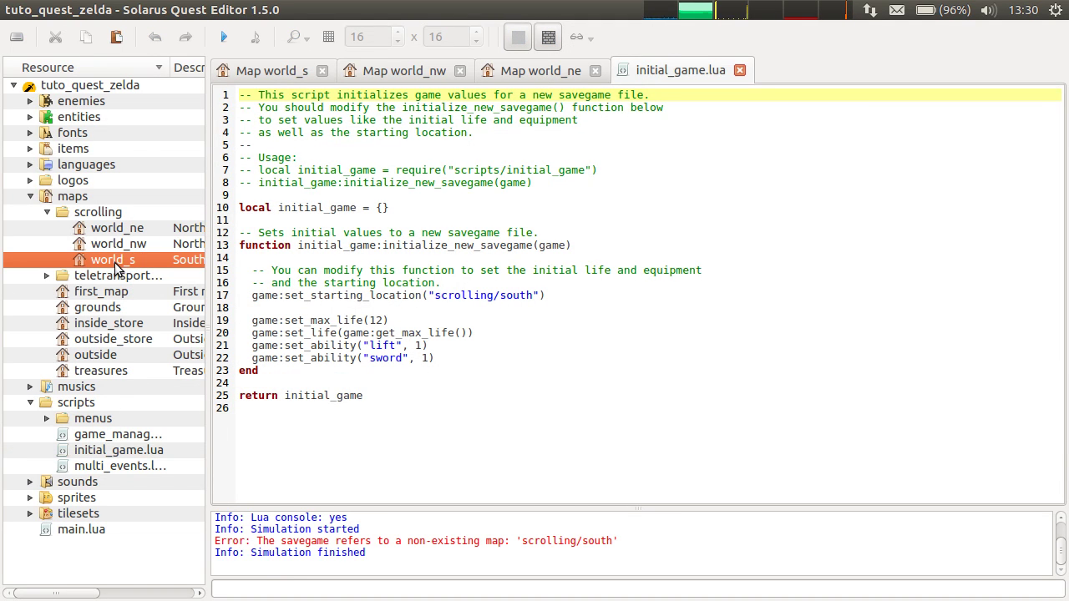
{"action": "double_click", "coordinate": [509, 295]}
{"action": "type", "text": "world"}
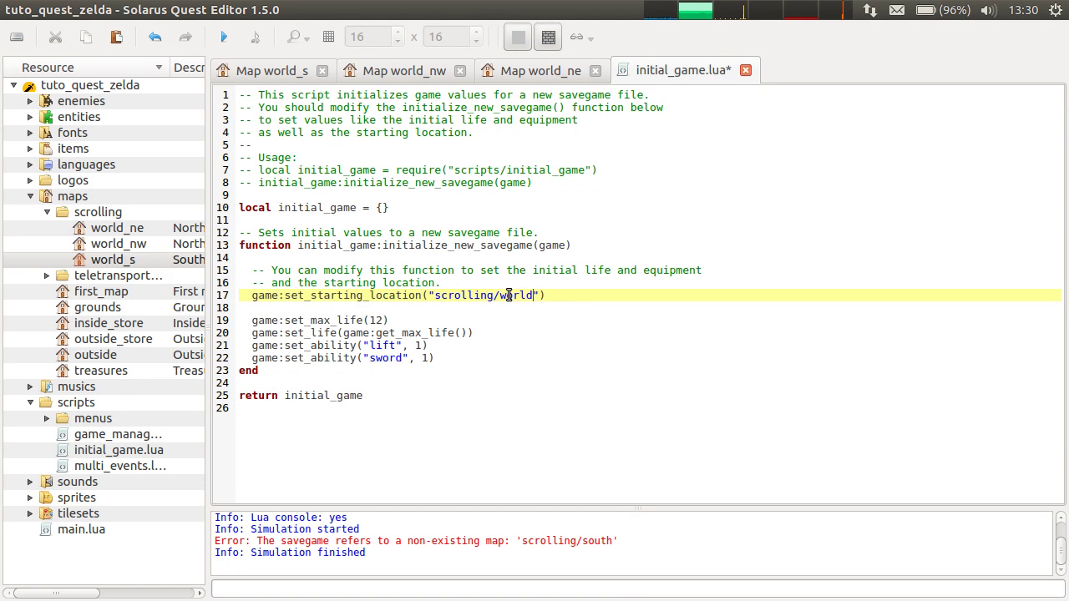
{"action": "type", "text": "_s"}
{"action": "key", "text": "ctrl+s"}
{"action": "key", "text": "ctrl+w"}
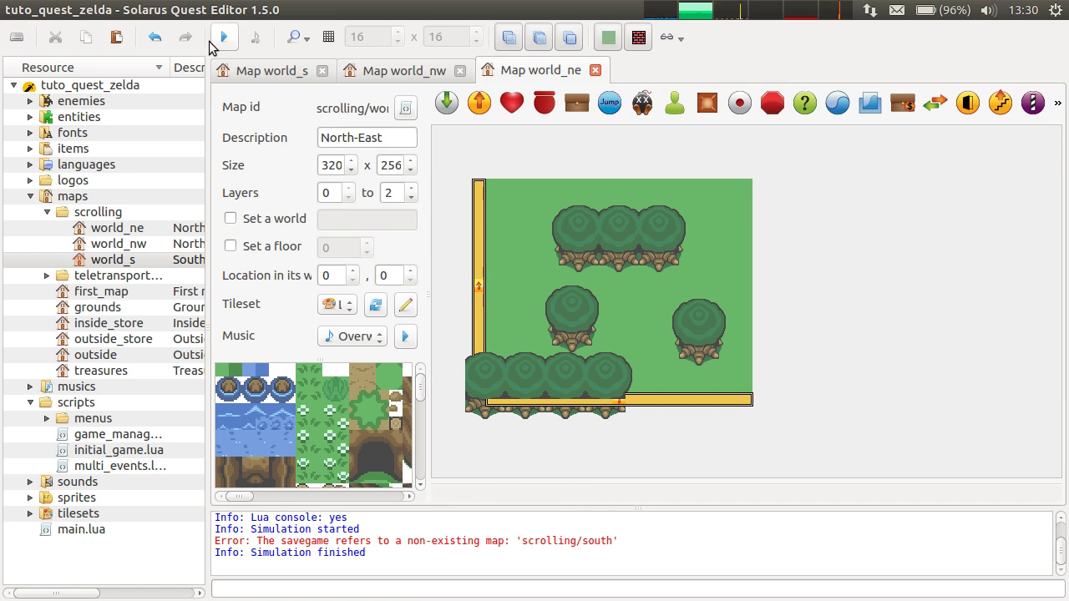
Test the new South-map start, then relaunch the quest with F5 from the world_s map
{"action": "left_click", "coordinate": [223, 36]}
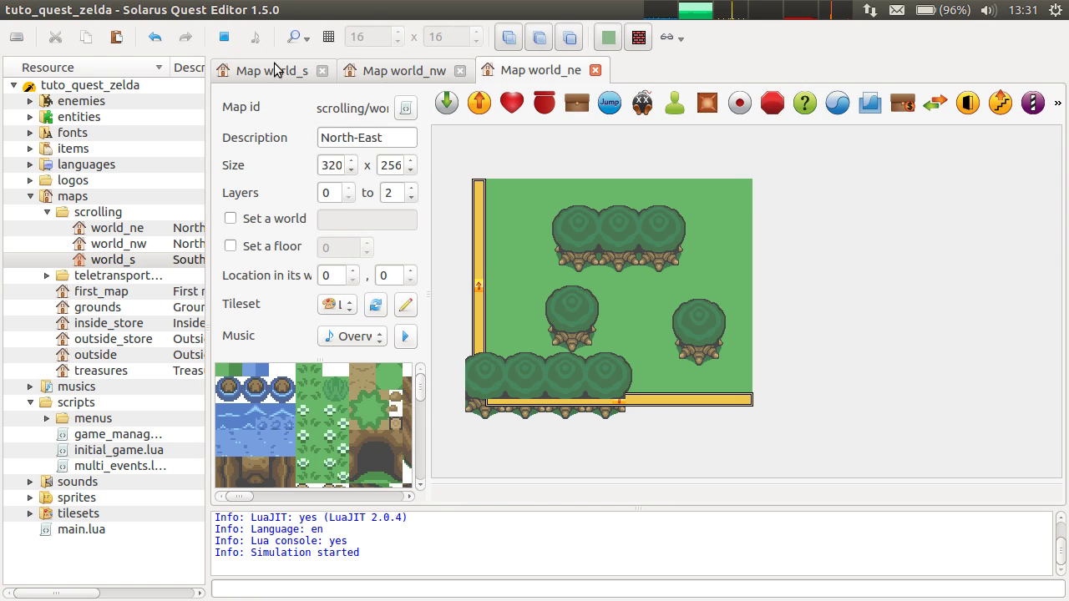
{"action": "left_click", "coordinate": [275, 69]}
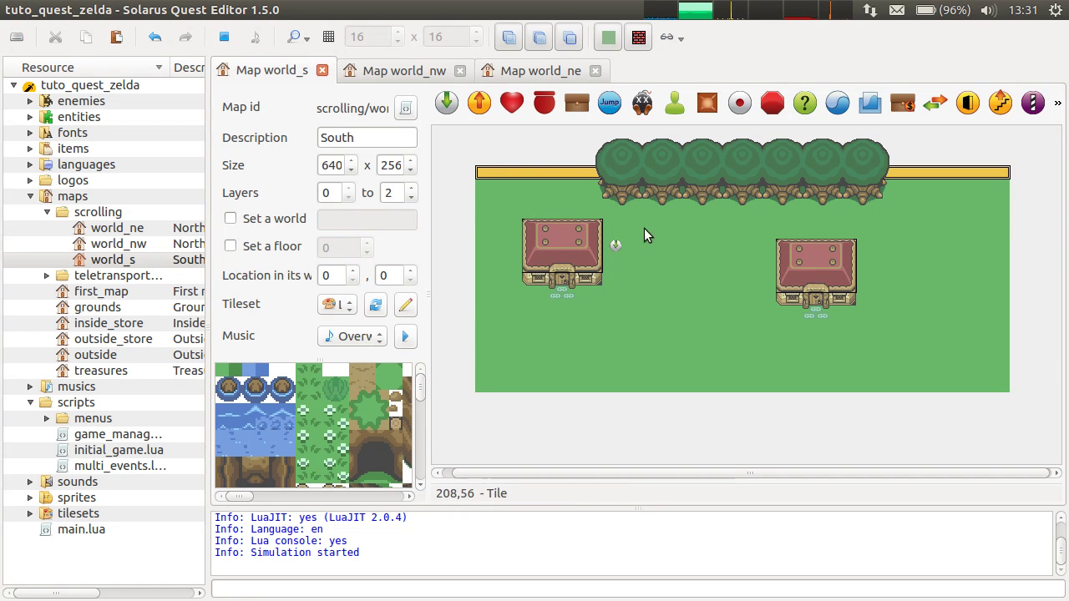
{"action": "left_click", "coordinate": [616, 244]}
{"action": "key", "text": "F5"}
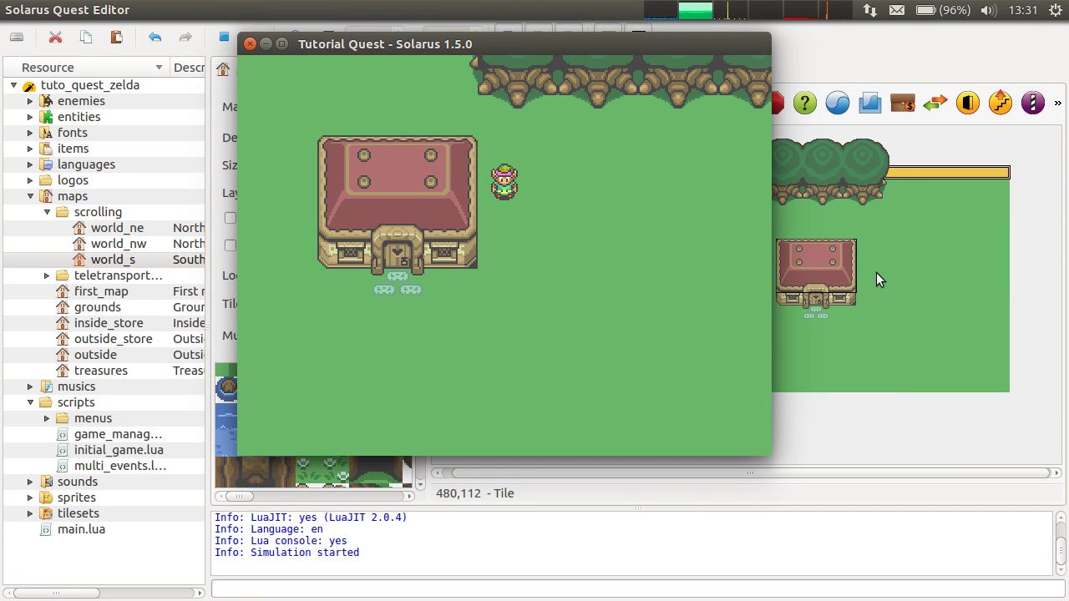
Walk the hero across the top edge into the northern map and back south
{"action": "key", "text": "Right"}
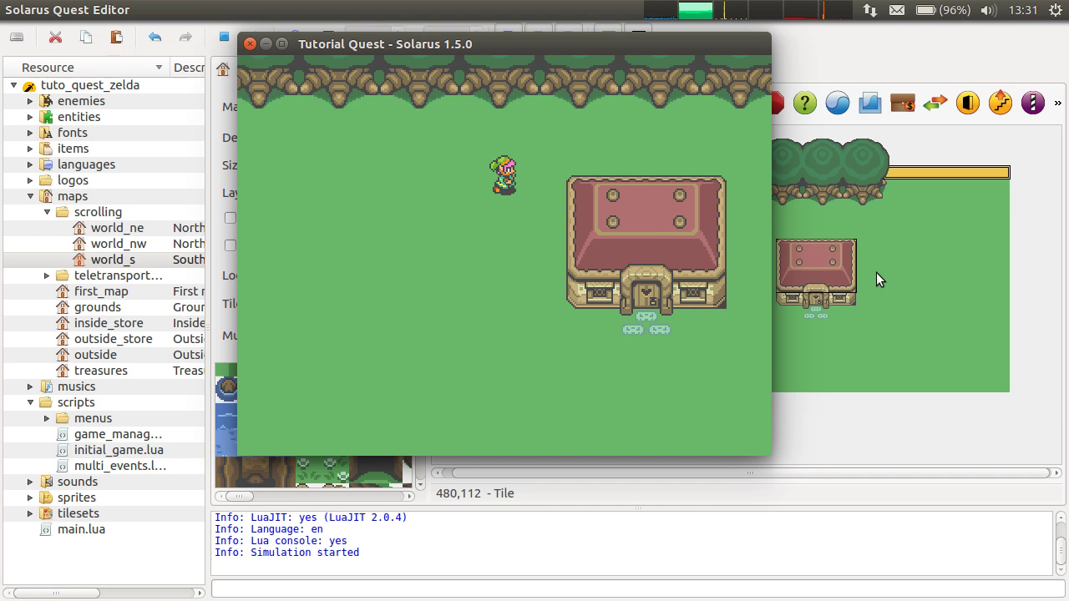
{"action": "key", "text": "Up"}
{"action": "key", "text": "Left"}
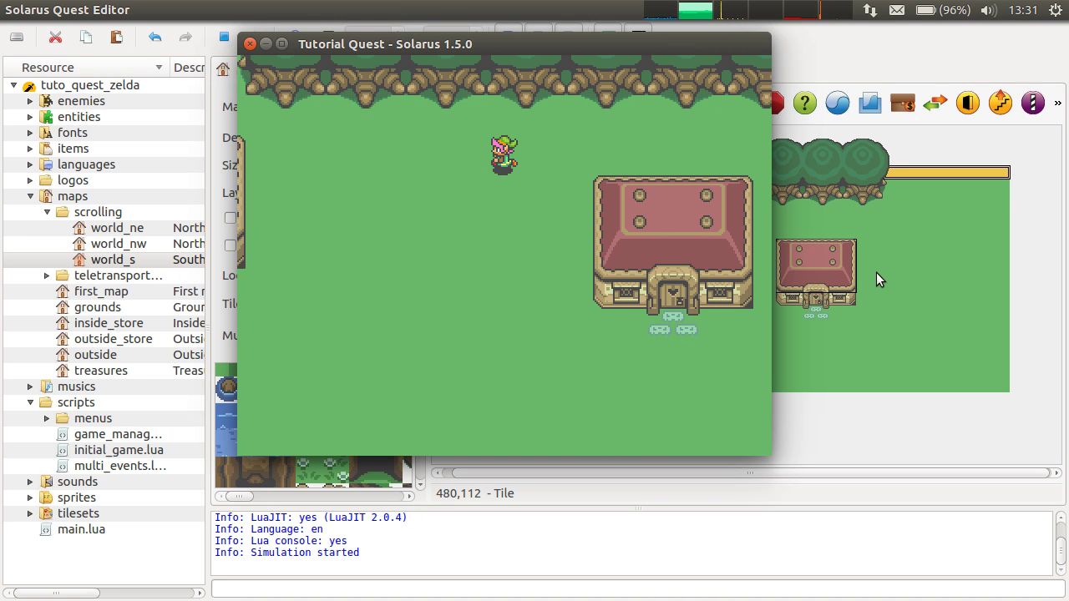
{"action": "key", "text": "Up"}
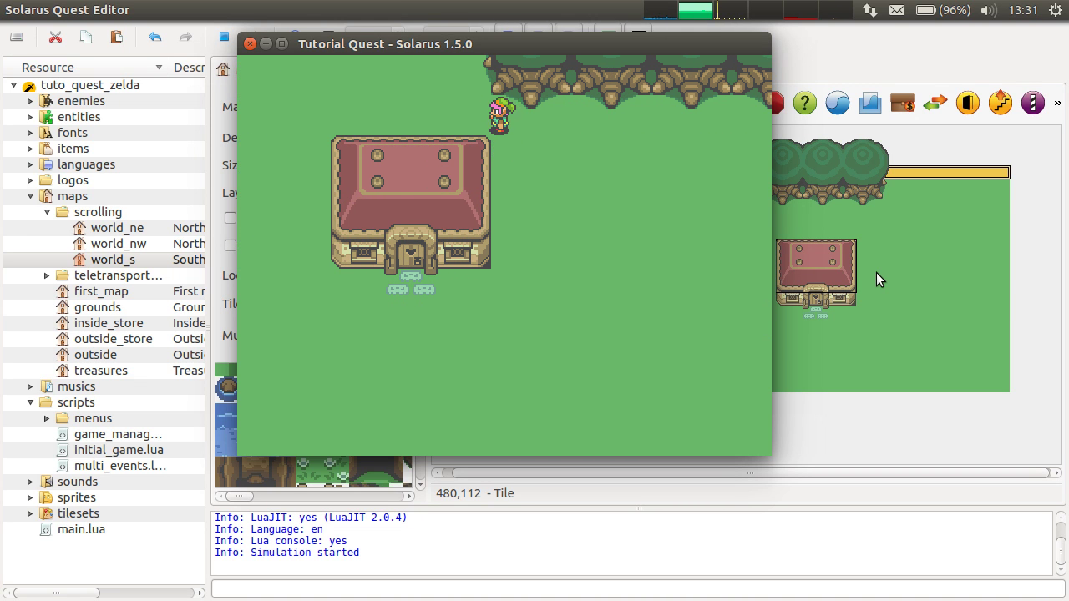
{"action": "key", "text": "Left"}
{"action": "key", "text": "Up"}
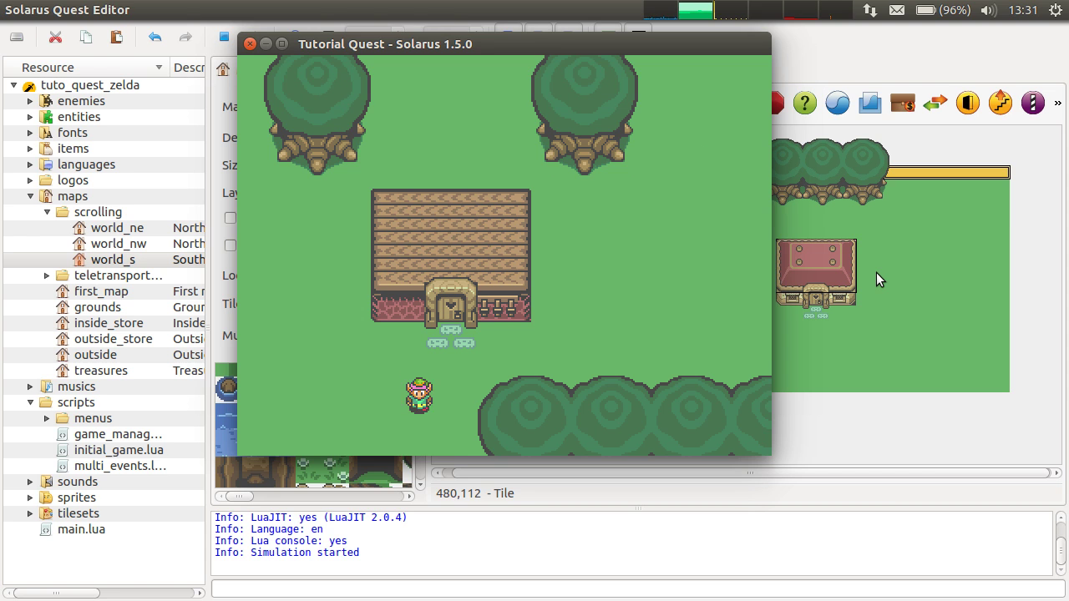
{"action": "key", "text": "Down"}
{"action": "key", "text": "Right"}
{"action": "key", "text": "Up"}
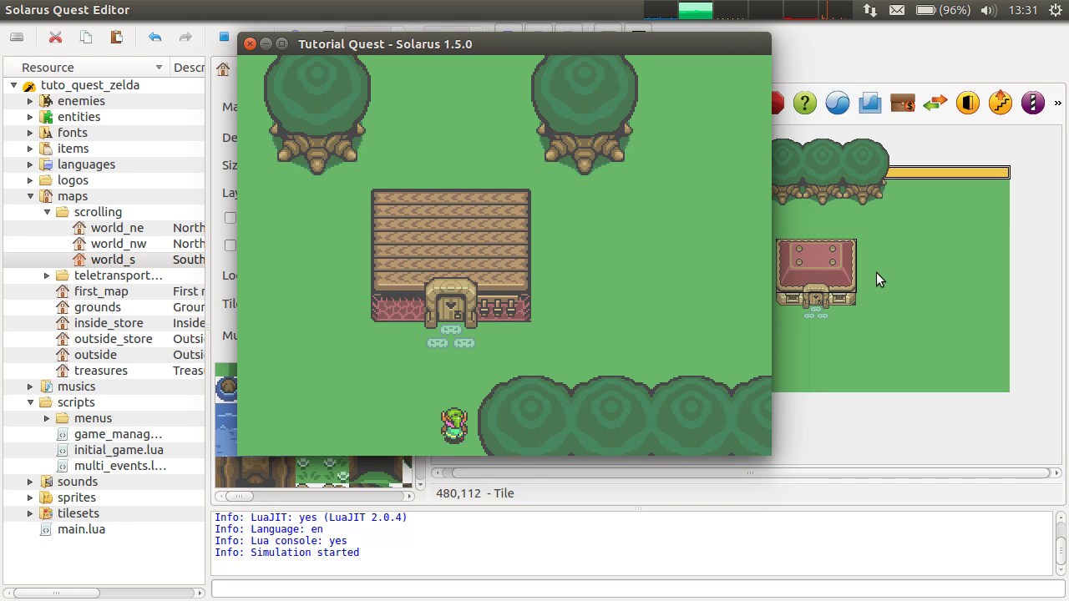
Walk the hero right into the east map, among the trees, and across the south edge
{"action": "key", "text": "Up"}
{"action": "key", "text": "Right"}
{"action": "key", "text": "Up"}
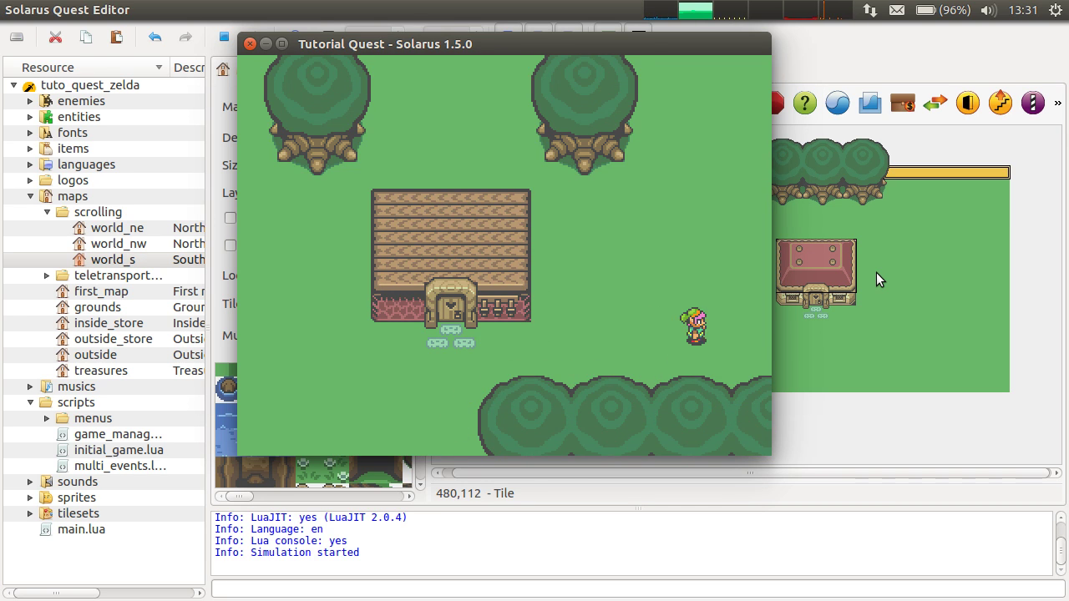
{"action": "key", "text": "Right"}
{"action": "key", "text": "Left"}
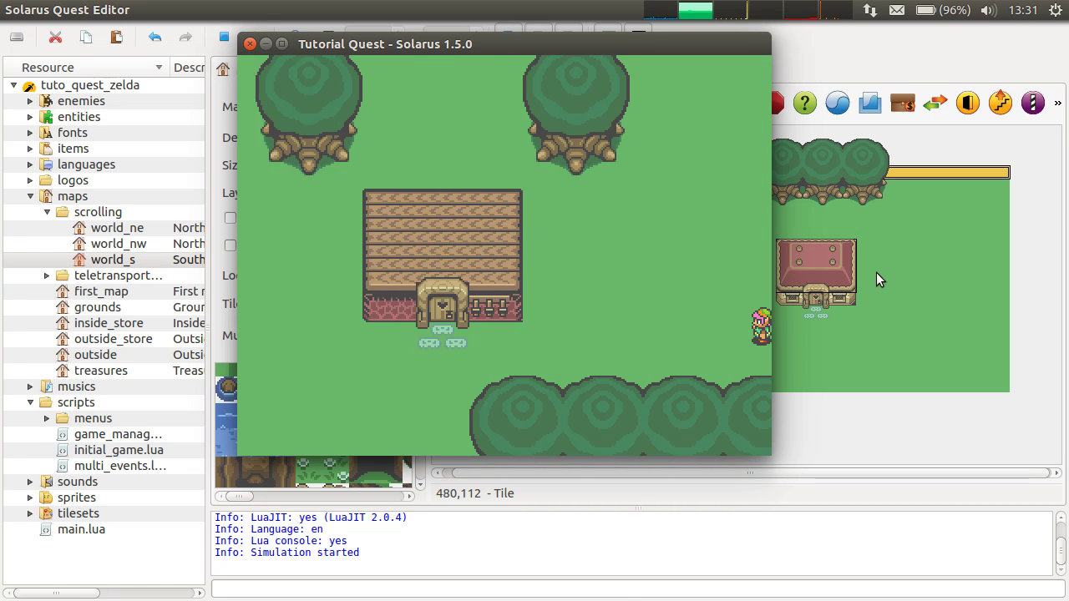
{"action": "key", "text": "Right"}
{"action": "key", "text": "Left"}
{"action": "key", "text": "Right"}
{"action": "key", "text": "Down"}
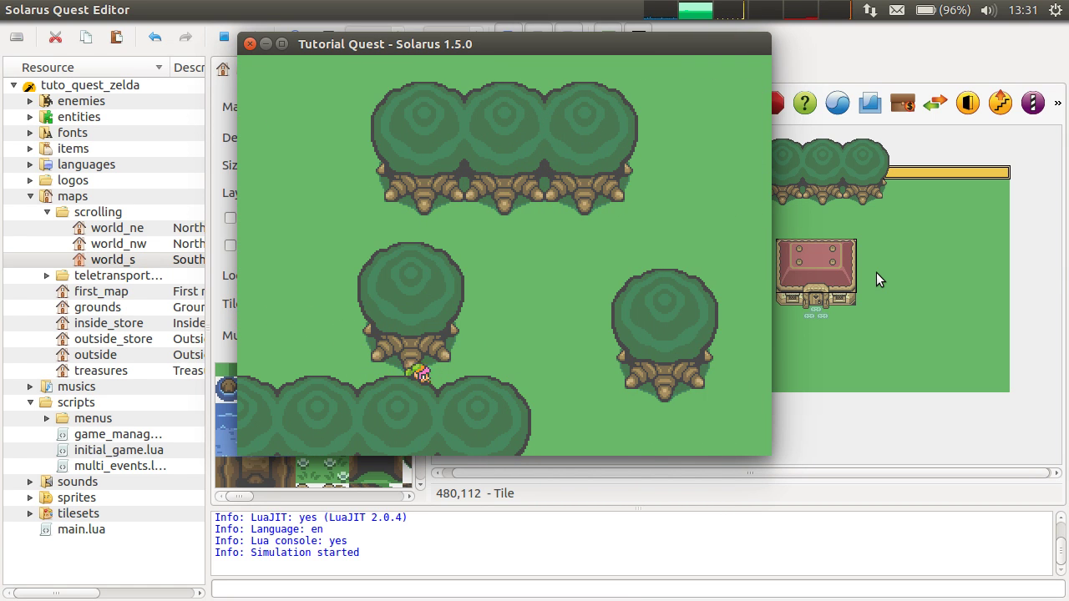
{"action": "key", "text": "Right"}
{"action": "key", "text": "Down"}
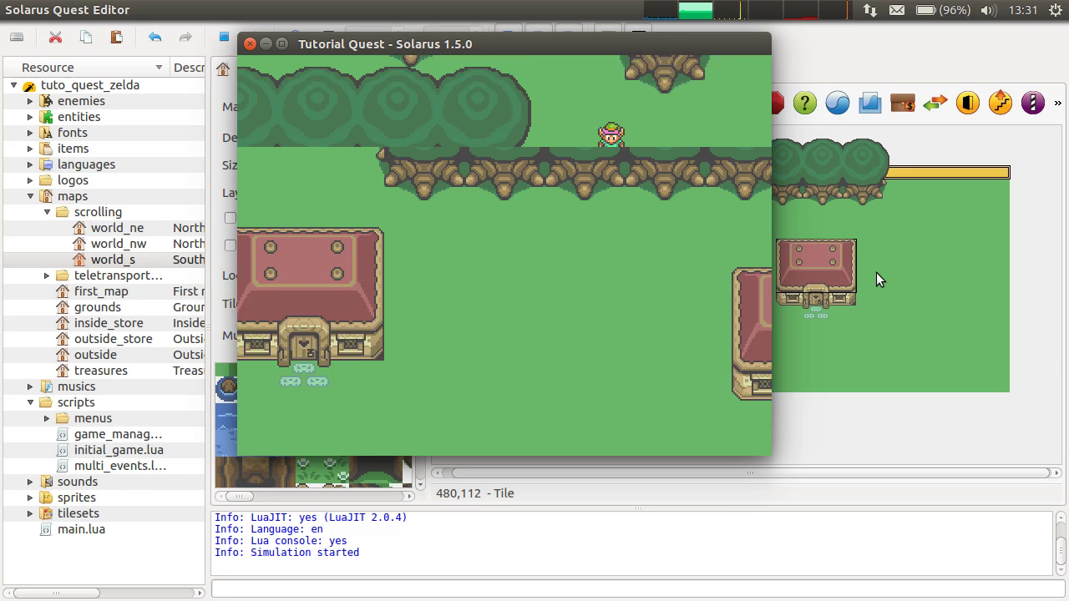
{"action": "key", "text": "Up"}
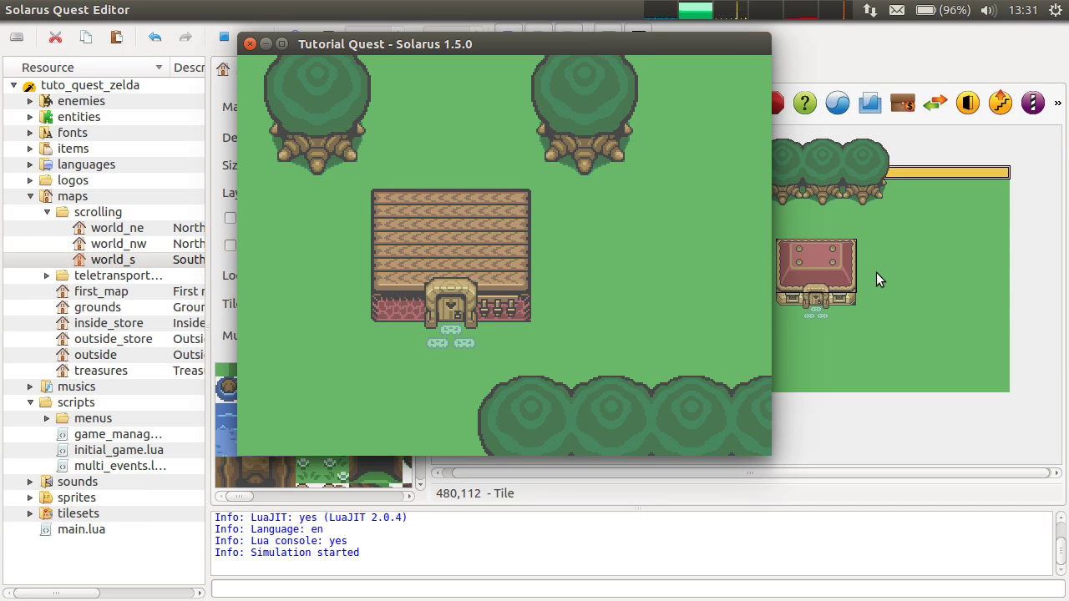
{"action": "key", "text": "Down"}
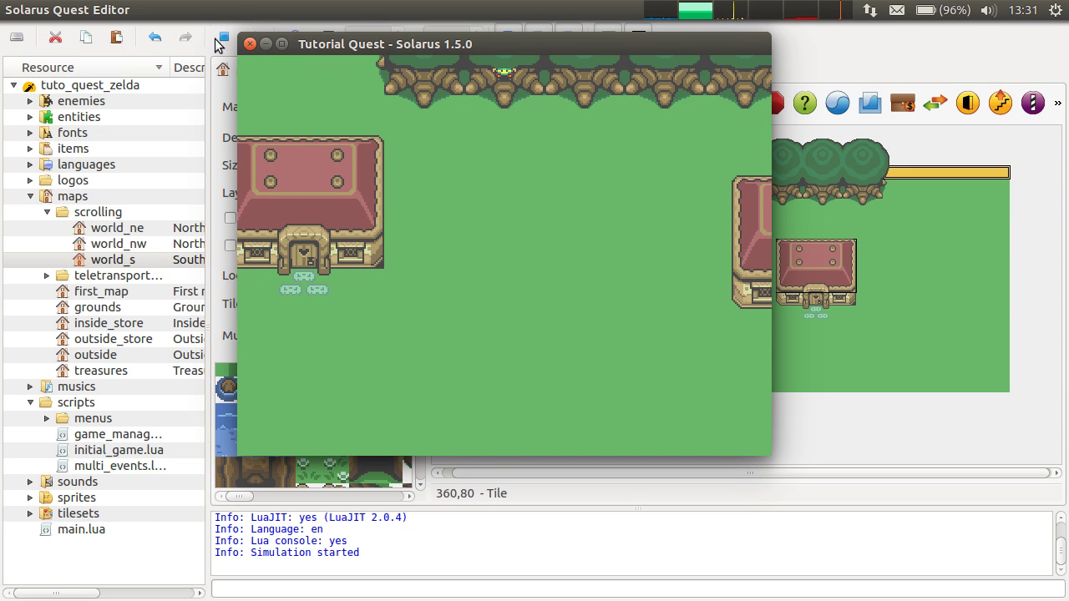
Close the test game and inspect the North-East map's entities
{"action": "left_click", "coordinate": [250, 43]}
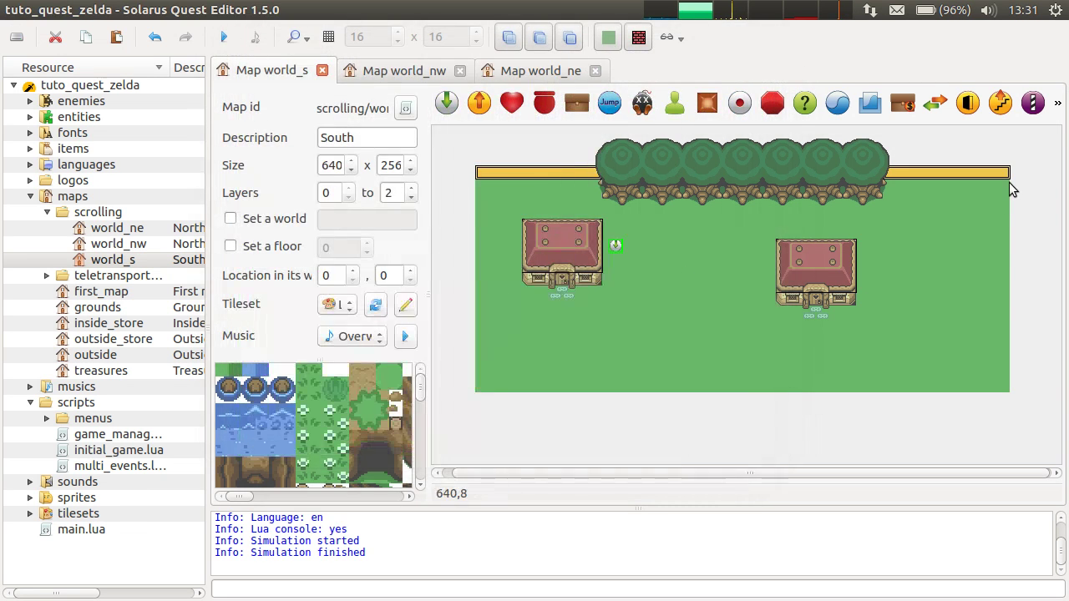
{"action": "left_click", "coordinate": [959, 175]}
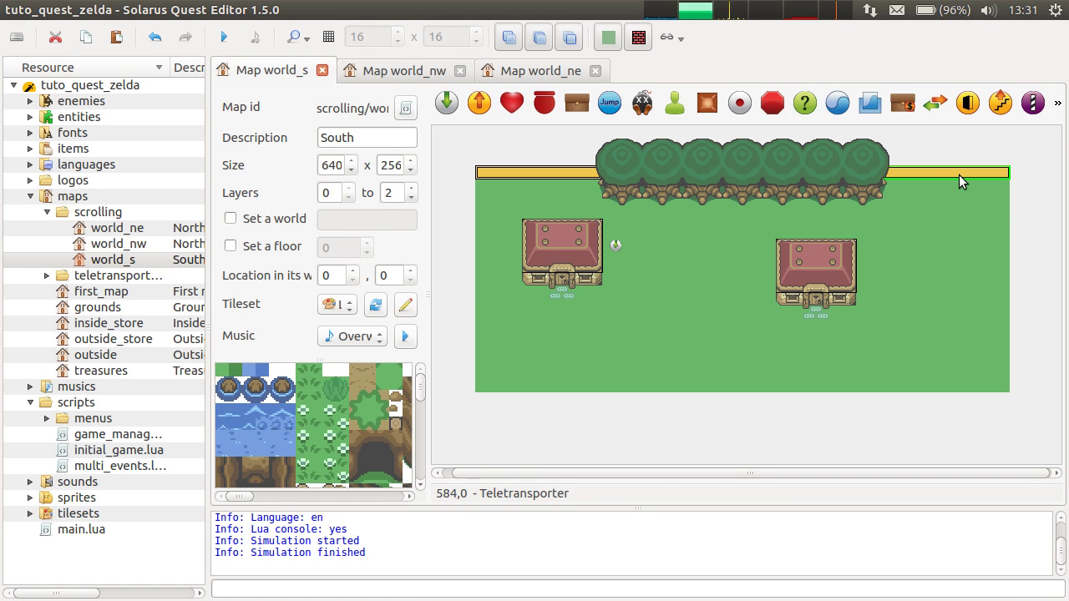
{"action": "left_click", "coordinate": [526, 71]}
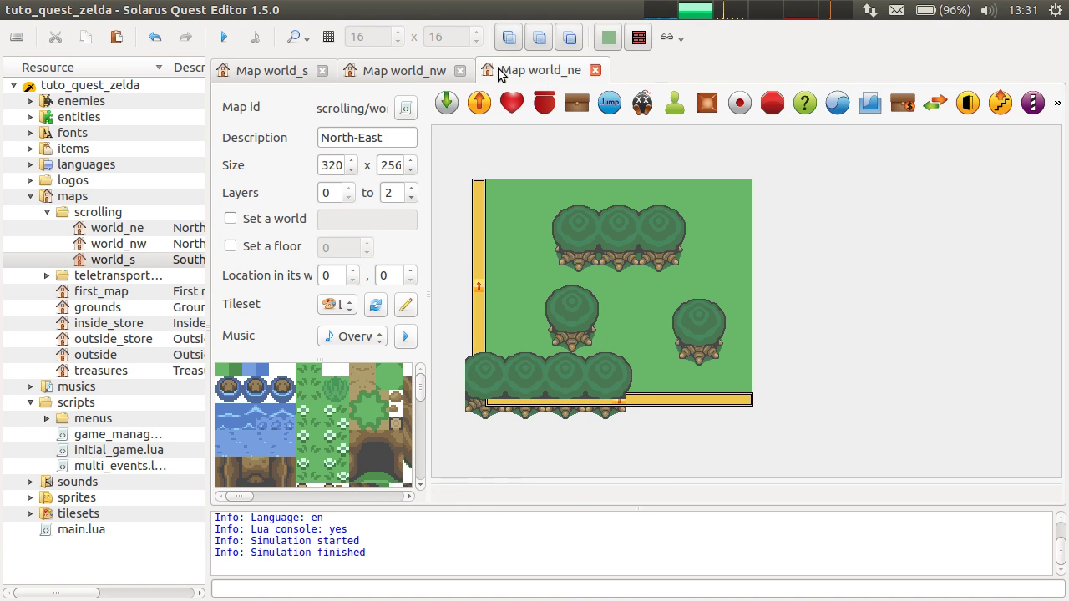
{"action": "left_click_drag", "start_coordinate": [471, 158], "coordinate": [840, 459]}
Inspect the South map's entities and widen its properties panel
{"action": "left_click", "coordinate": [278, 71]}
{"action": "left_click_drag", "start_coordinate": [479, 156], "coordinate": [1008, 447]}
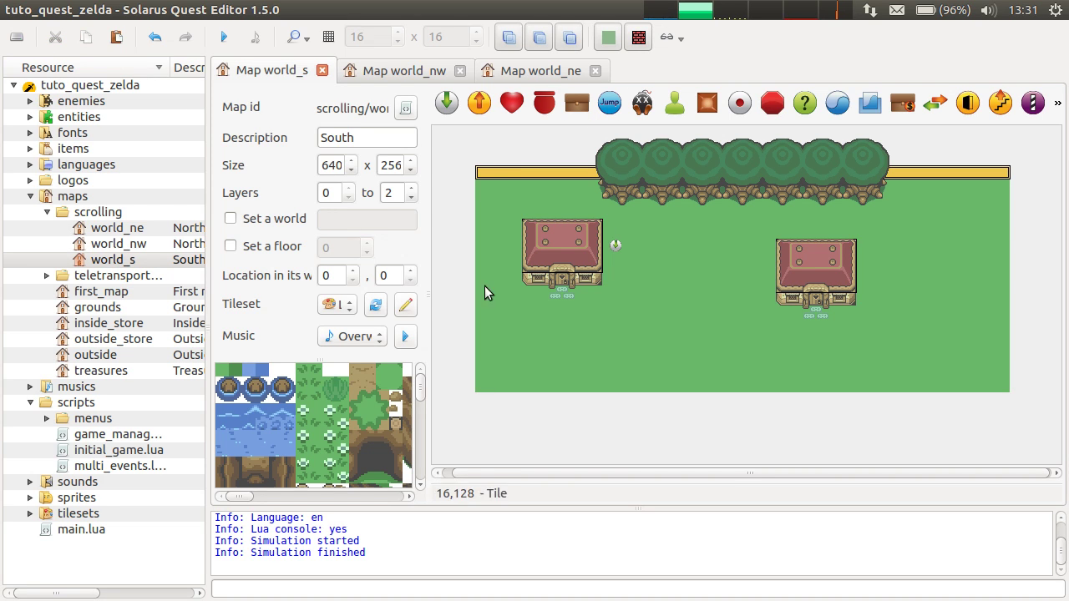
{"action": "left_click_drag", "start_coordinate": [430, 282], "coordinate": [490, 276]}
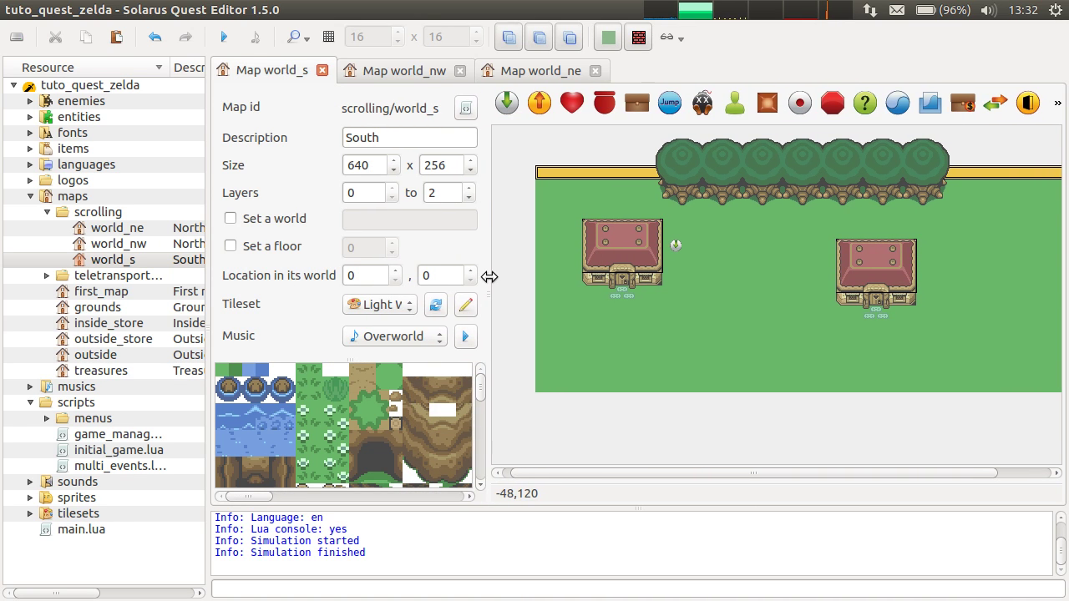
{"action": "scroll", "coordinate": [838, 421], "scroll_direction": "right", "scroll_amount": 1}
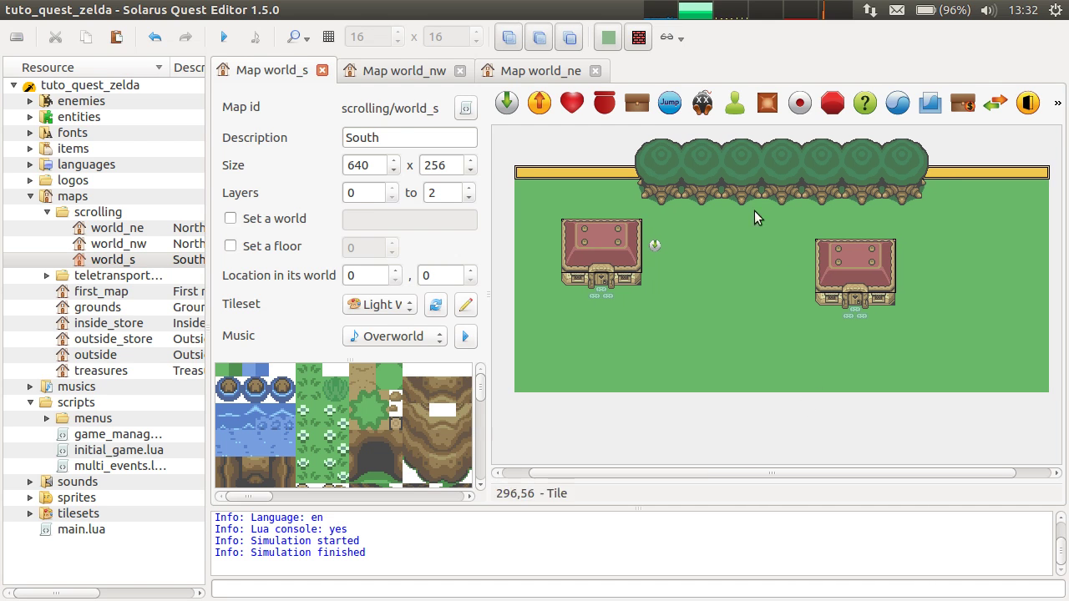
Review world_nw's properties in a wider panel, leaving world location 0, 0 and width 320 unchanged
{"action": "left_click", "coordinate": [429, 77]}
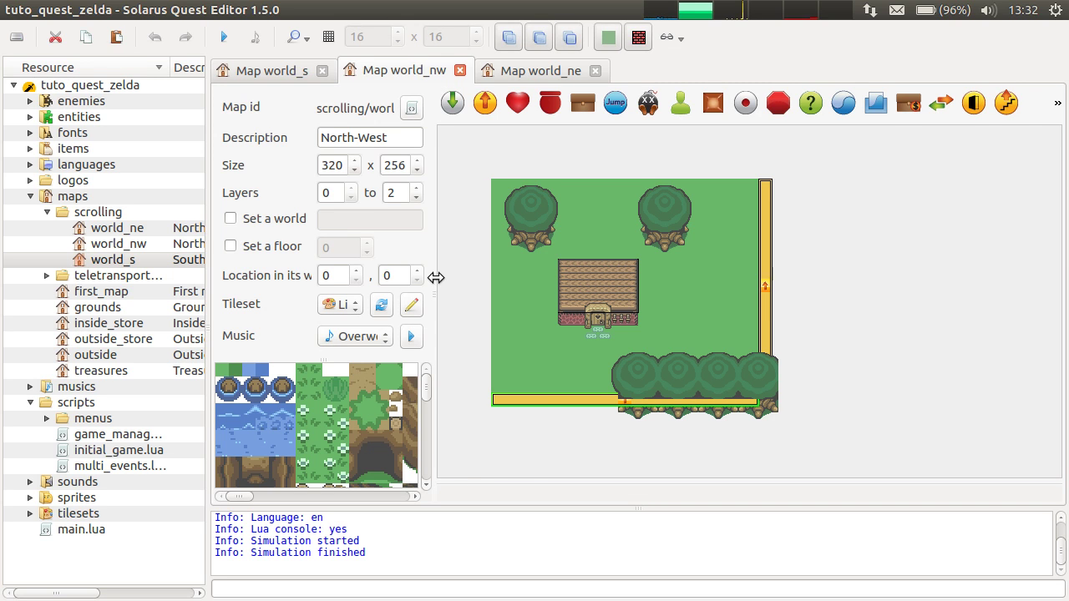
{"action": "left_click_drag", "start_coordinate": [436, 278], "coordinate": [501, 282]}
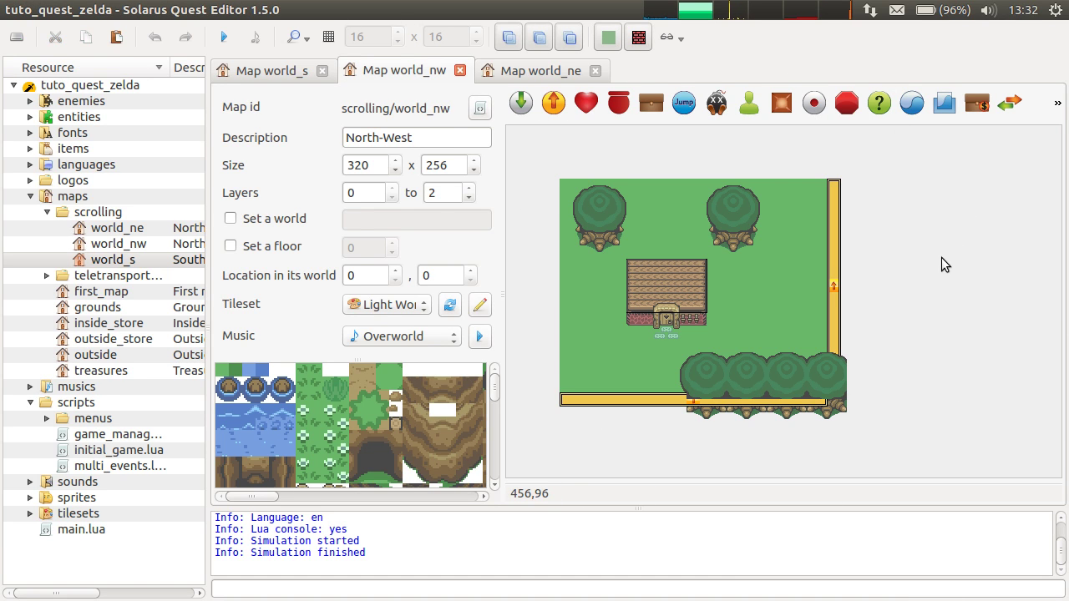
{"action": "left_click", "coordinate": [376, 278]}
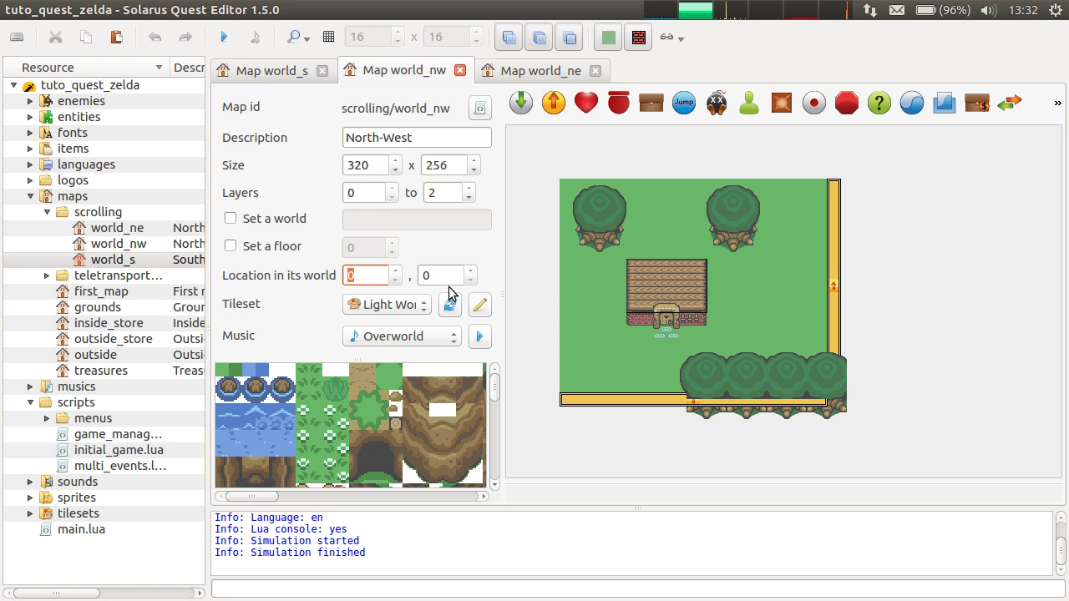
{"action": "key", "text": "Tab"}
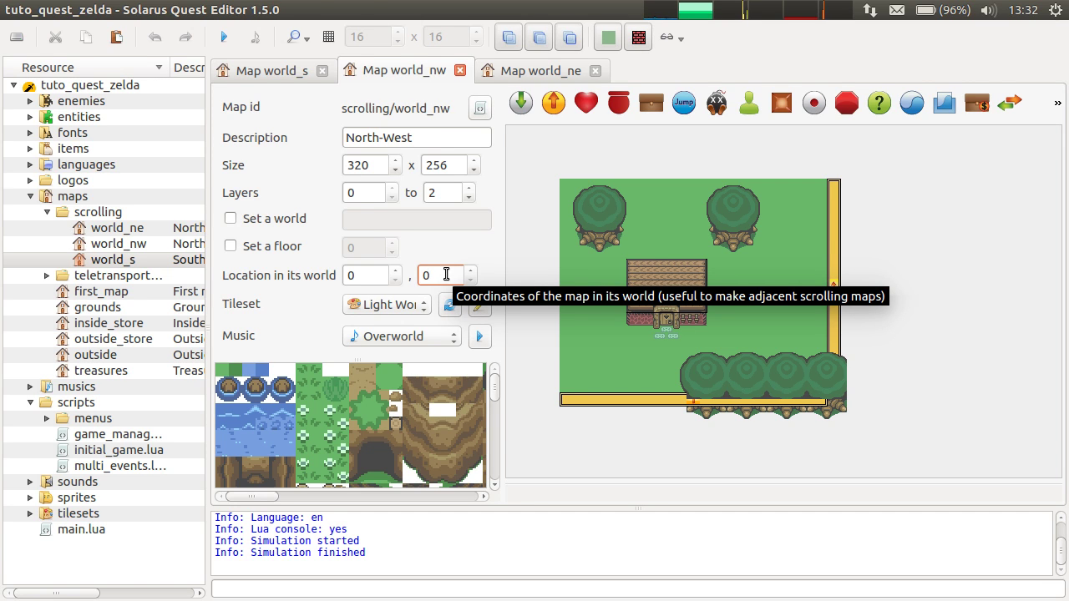
{"action": "left_click", "coordinate": [571, 177]}
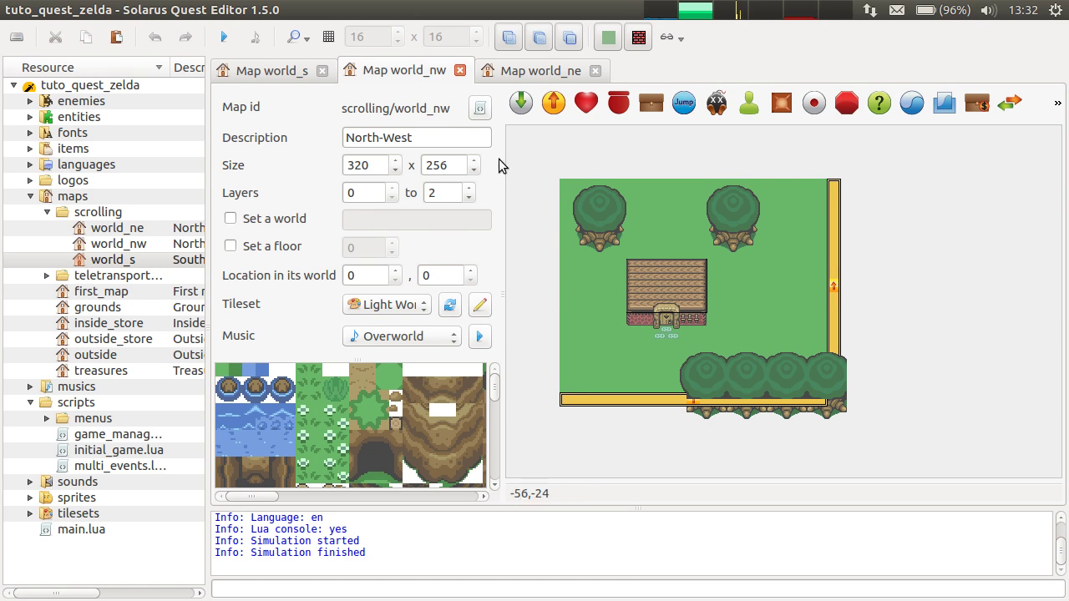
{"action": "left_click_drag", "start_coordinate": [370, 162], "coordinate": [354, 159]}
{"action": "double_click", "coordinate": [368, 168]}
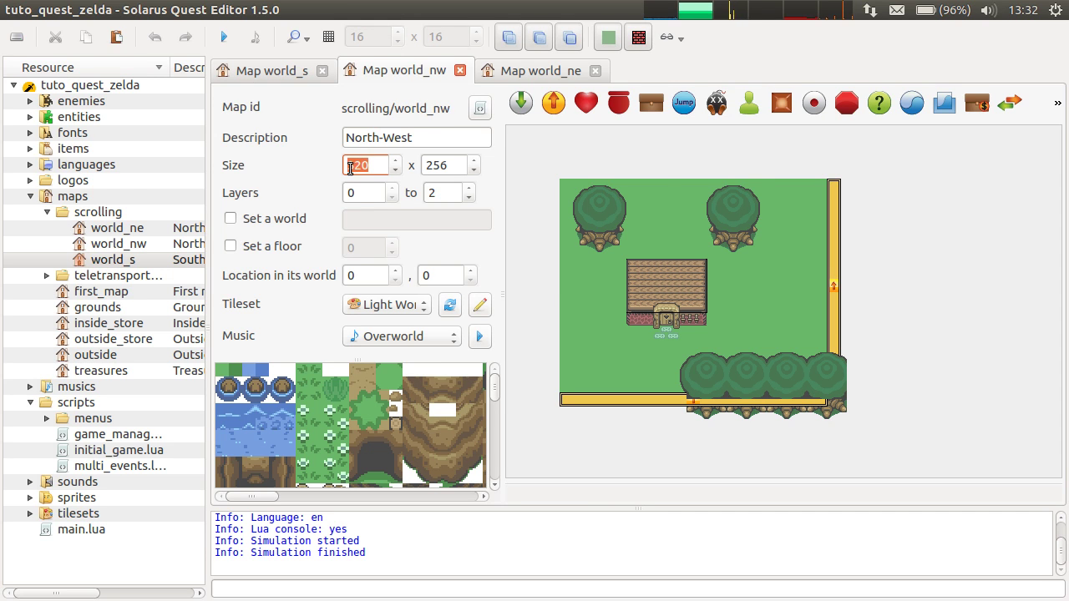
{"action": "left_click", "coordinate": [704, 158]}
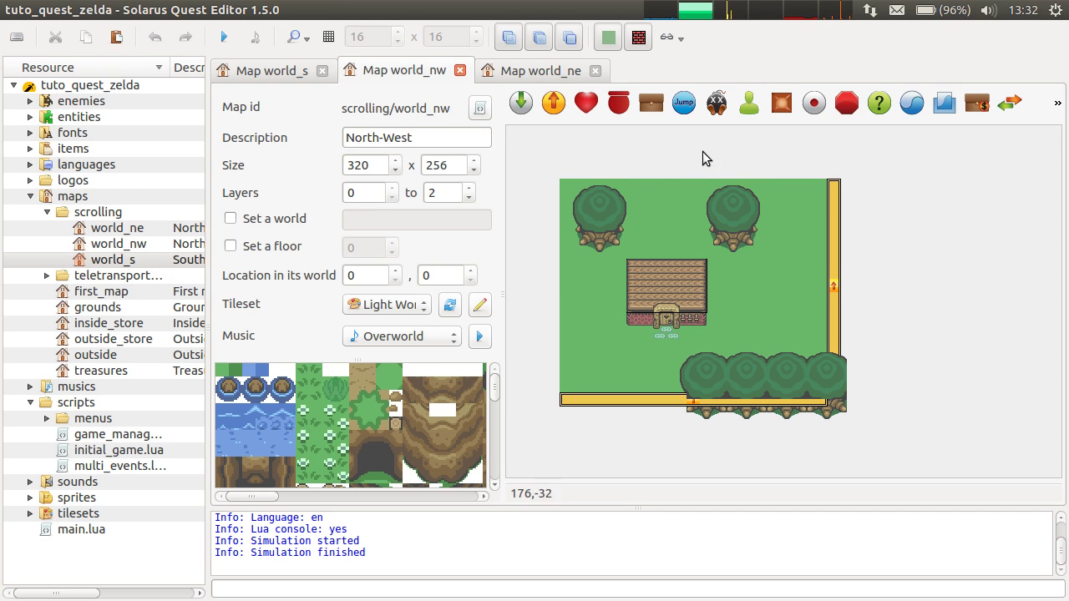
Set the world_ne map's world location X to 320, giving 320, 0
{"action": "left_click", "coordinate": [527, 74]}
{"action": "left_click_drag", "start_coordinate": [447, 265], "coordinate": [518, 273]}
{"action": "double_click", "coordinate": [366, 278]}
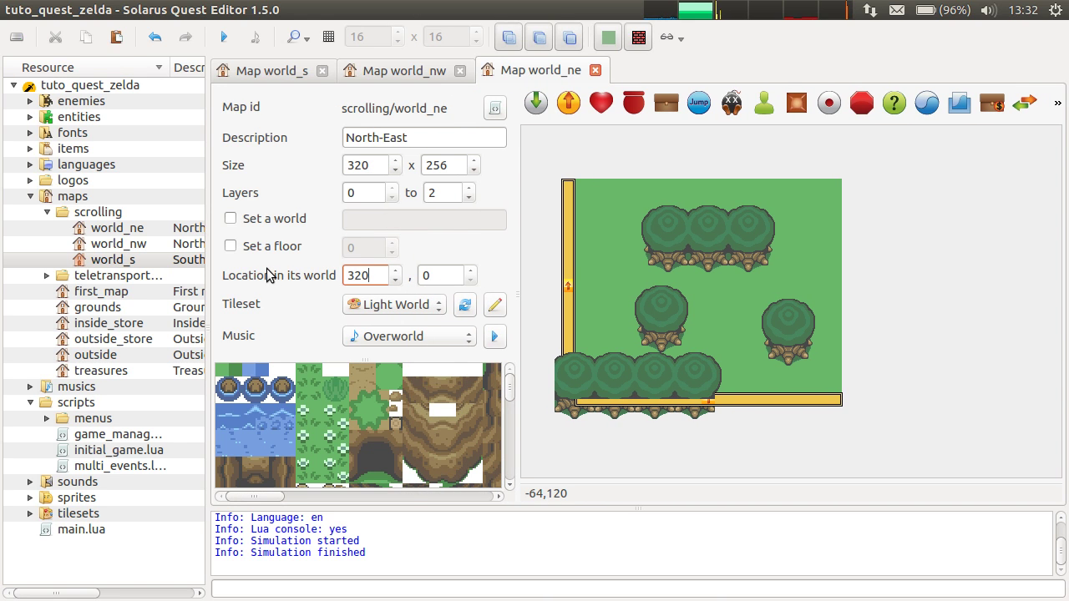
{"action": "left_click", "coordinate": [531, 231]}
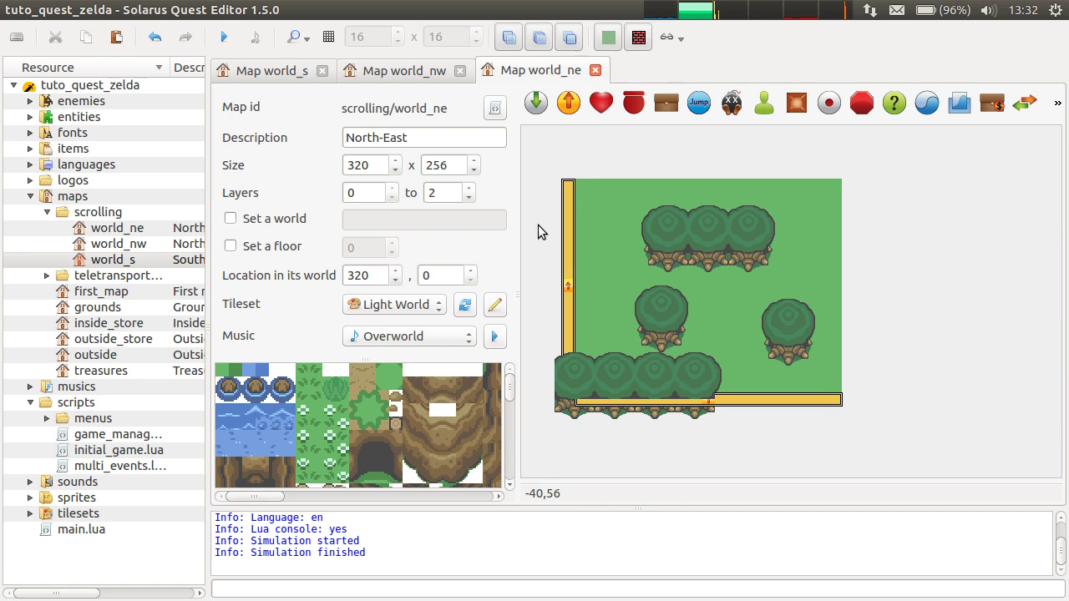
Set the world_s map's world location Y to 256, then launch a test run
{"action": "left_click", "coordinate": [272, 76]}
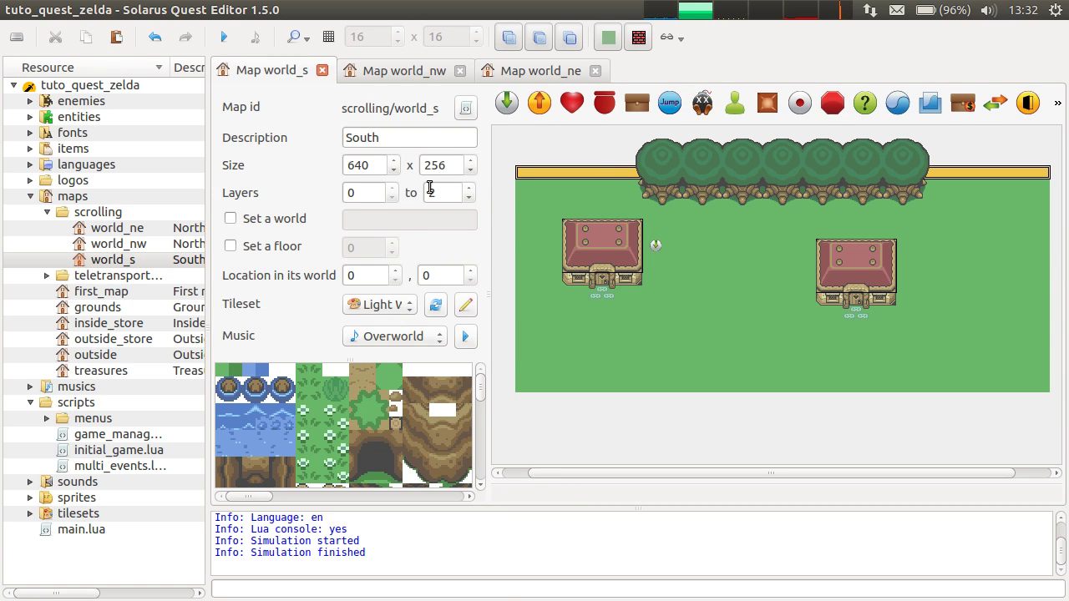
{"action": "left_click", "coordinate": [368, 275]}
{"action": "left_click", "coordinate": [439, 275]}
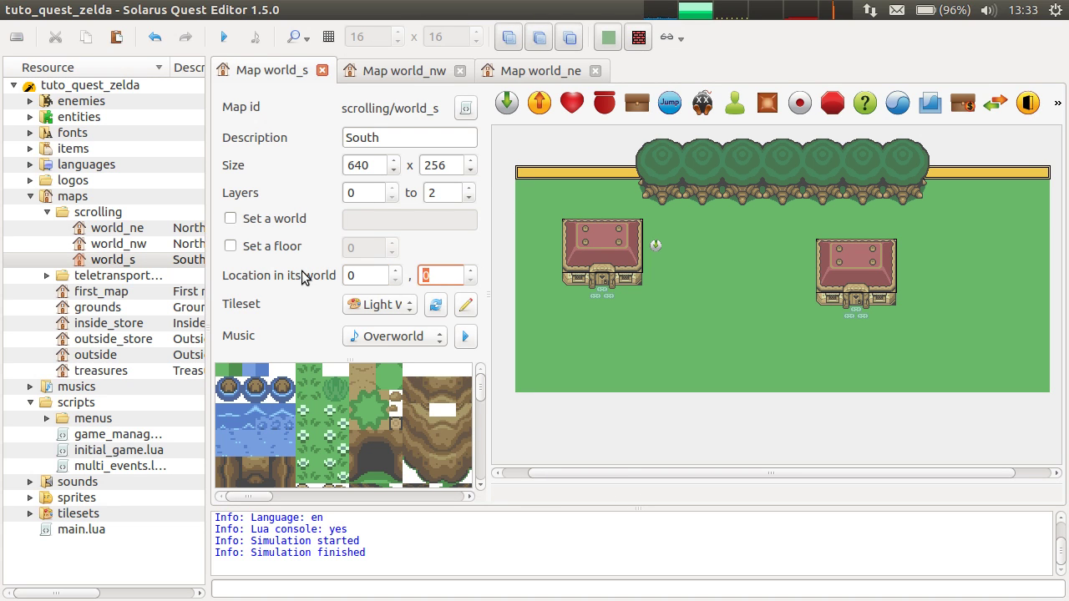
{"action": "type", "text": "256"}
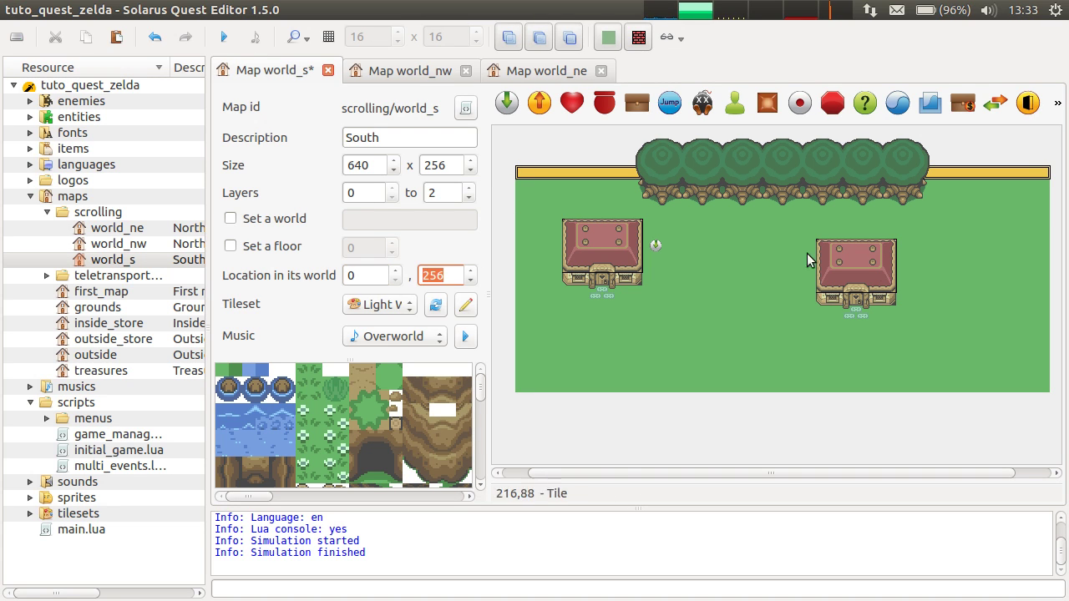
{"action": "left_click", "coordinate": [747, 413]}
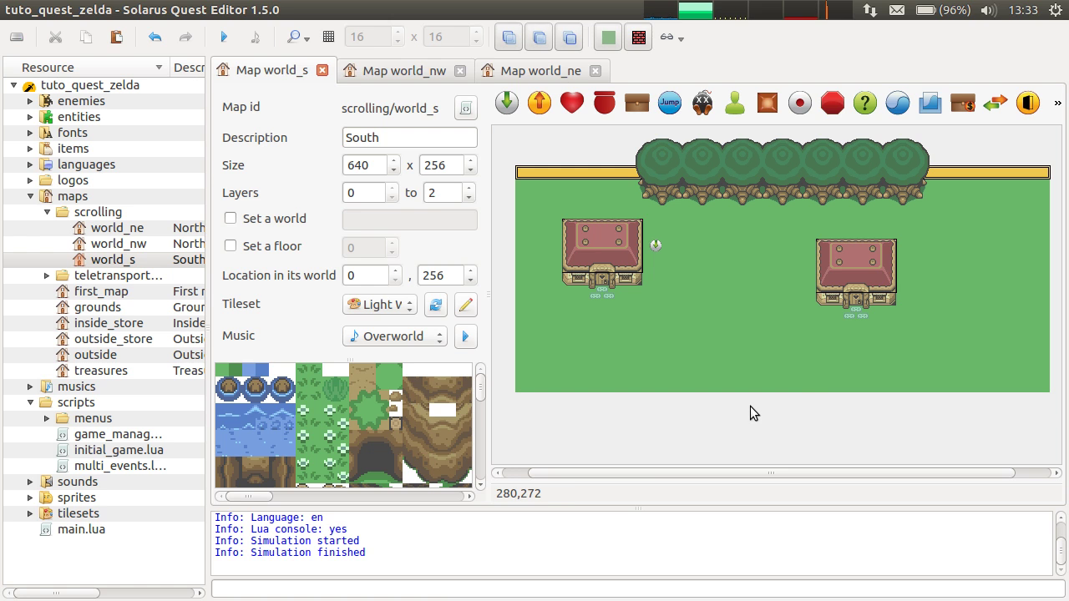
{"action": "left_click", "coordinate": [224, 38]}
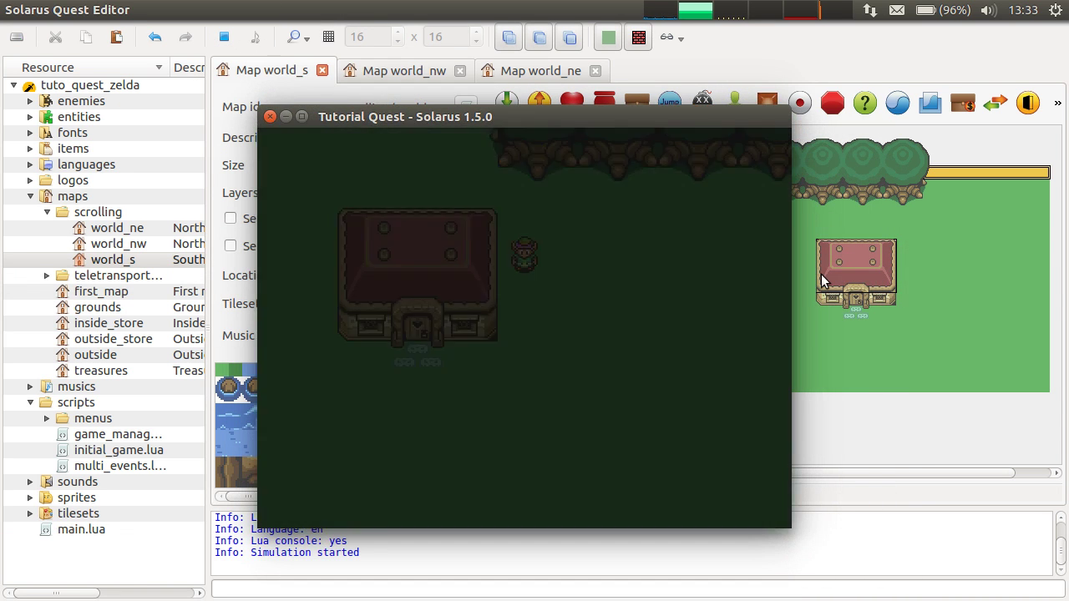
Walk the hero north into world_nw, right into world_ne, and down into the South map
{"action": "key", "text": "Up"}
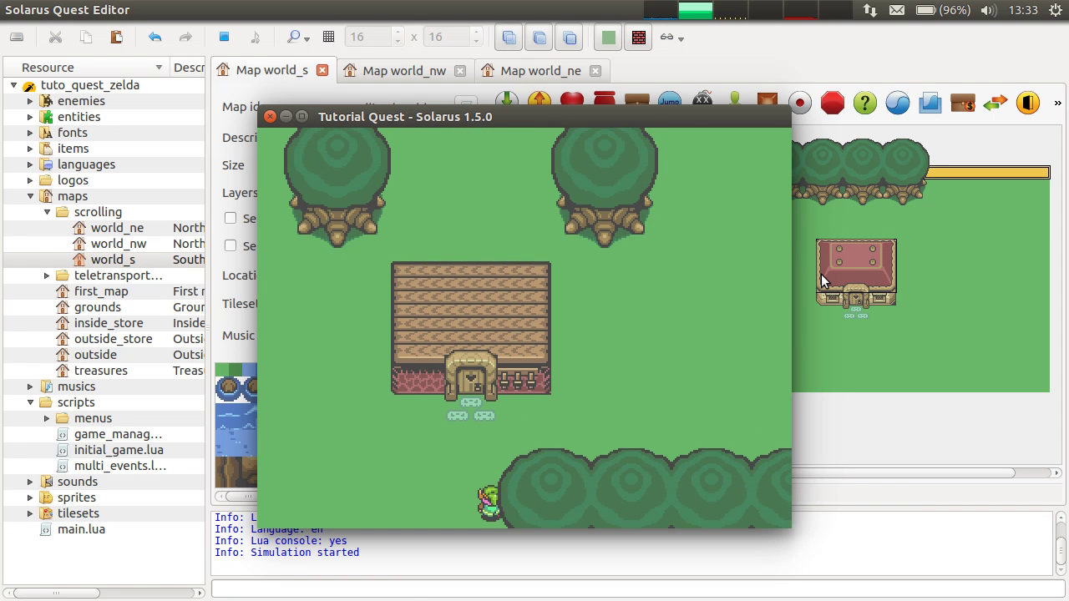
{"action": "key", "text": "Right"}
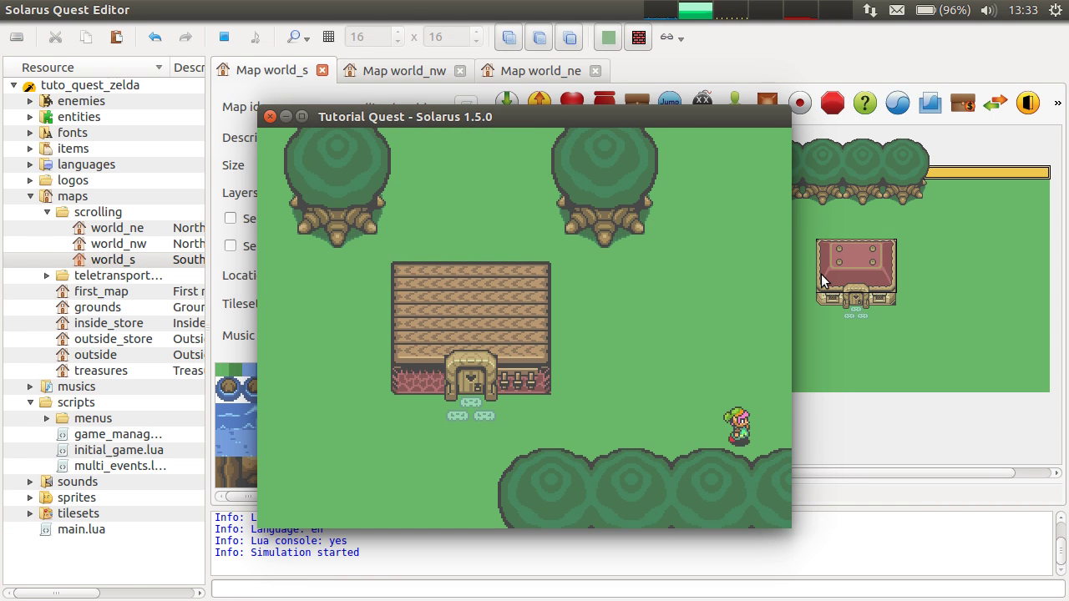
{"action": "key", "text": "Right"}
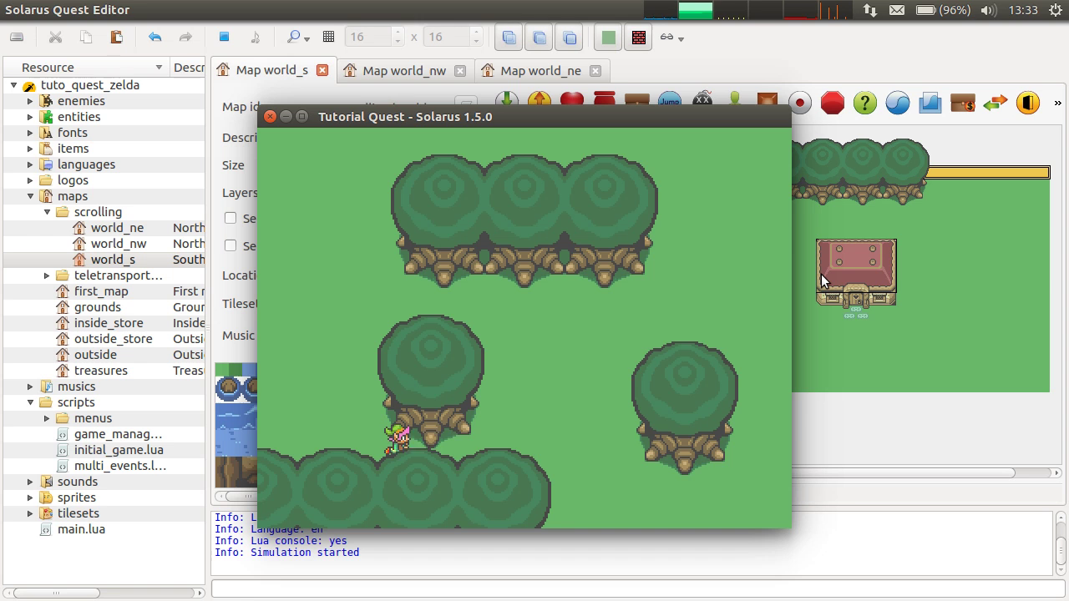
{"action": "key", "text": "Right"}
{"action": "key", "text": "Down"}
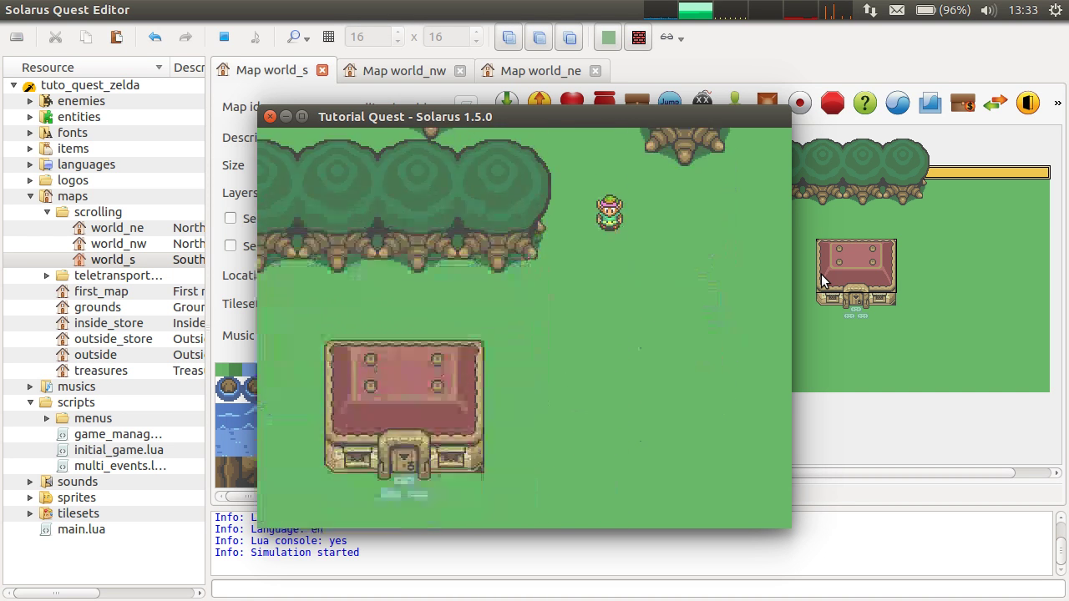
{"action": "key", "text": "Right"}
{"action": "key", "text": "Up"}
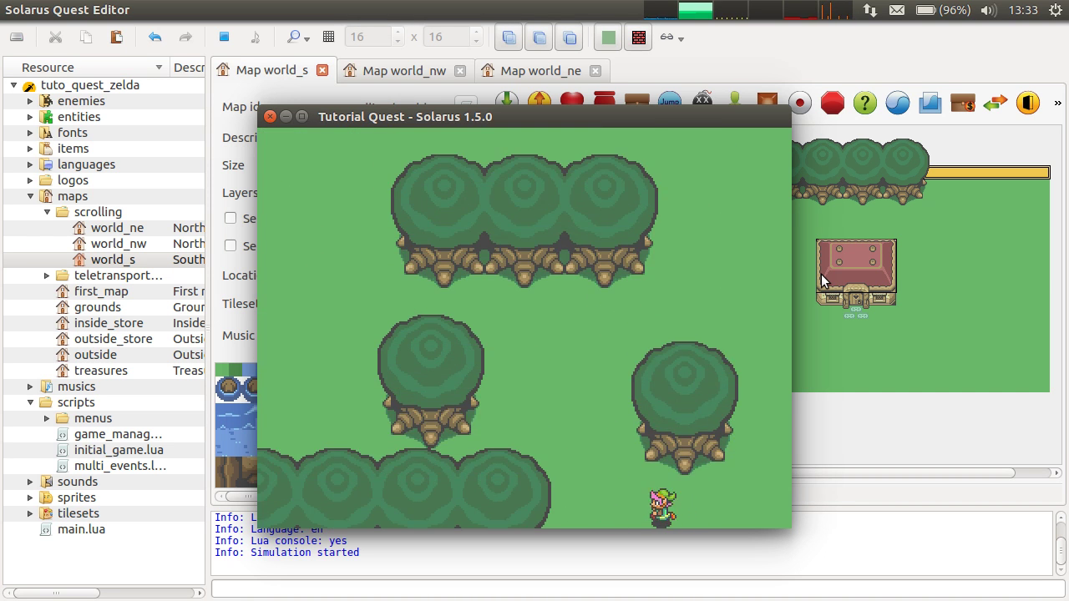
{"action": "key", "text": "Down"}
Walk the hero along the South map past the houses toward its left edge and trees
{"action": "key", "text": "Left"}
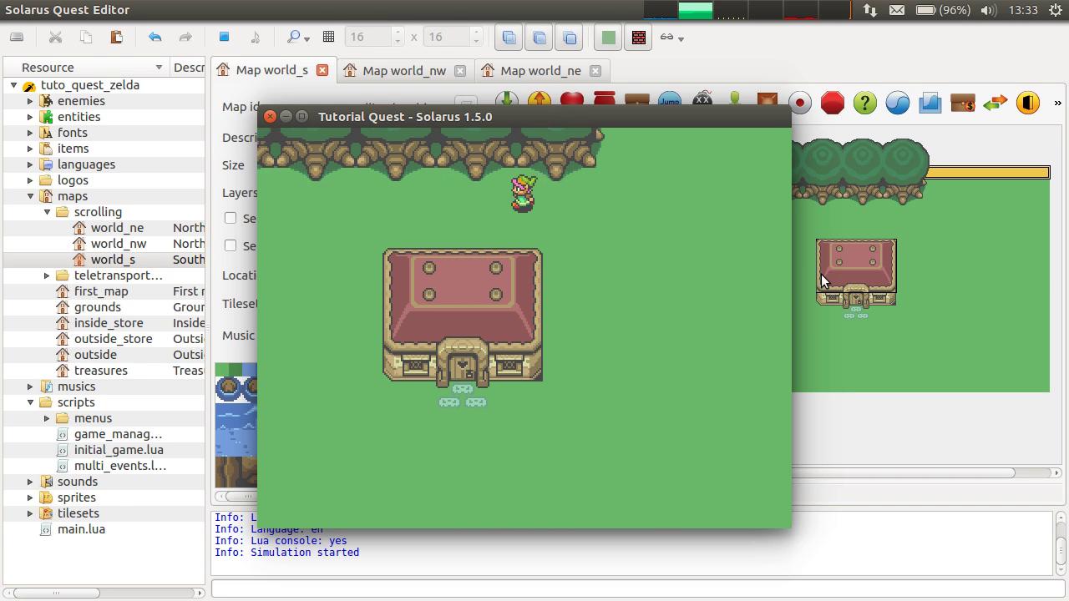
{"action": "key", "text": "Left"}
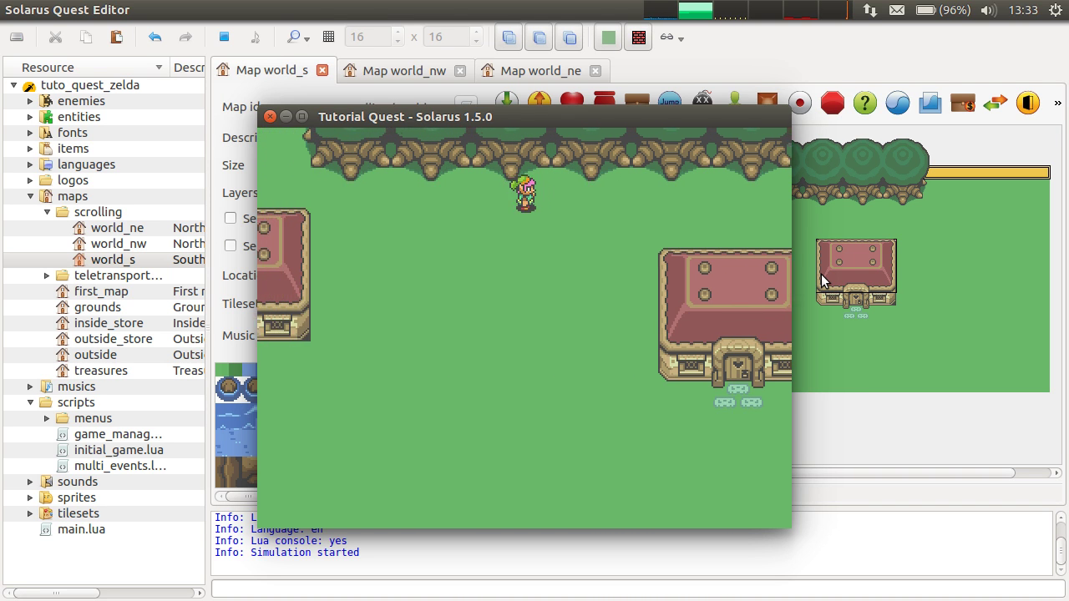
{"action": "key", "text": "Right"}
{"action": "key", "text": "Right"}
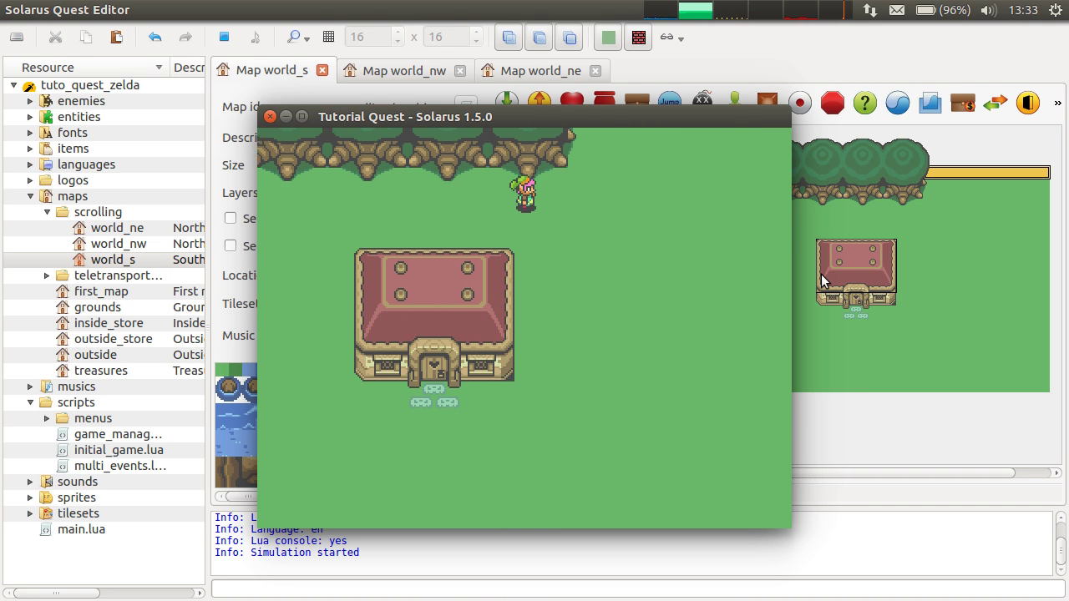
{"action": "key", "text": "Up"}
{"action": "key", "text": "Right"}
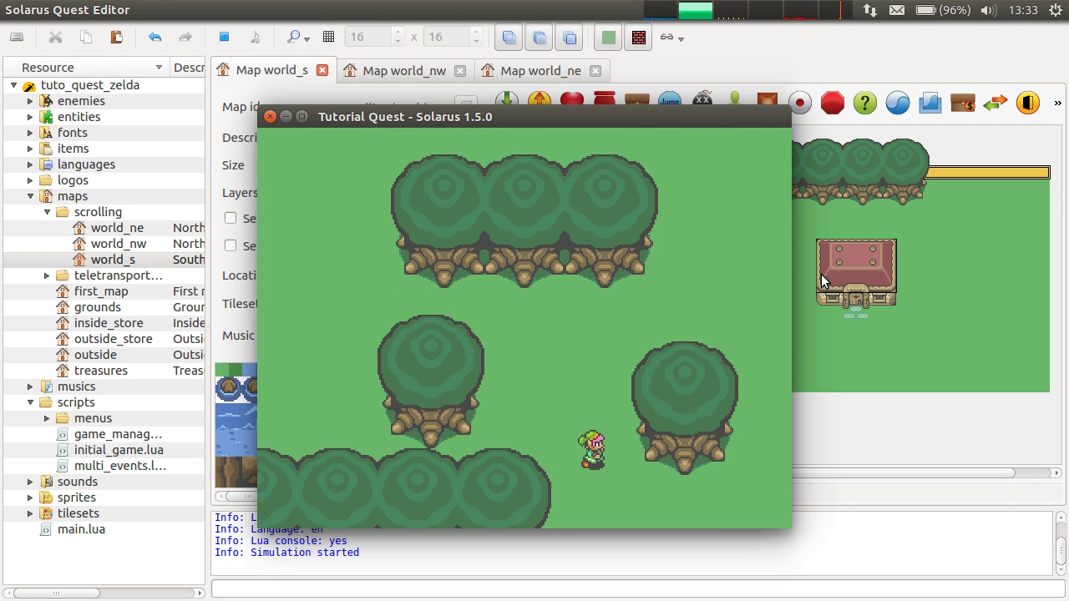
{"action": "key", "text": "Down"}
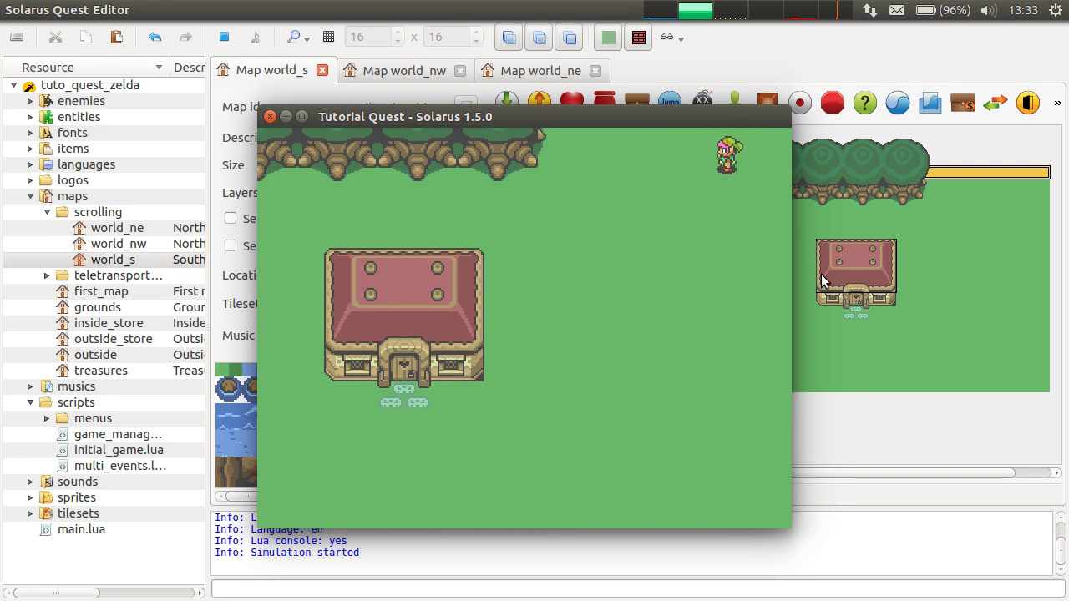
{"action": "key", "text": "Left"}
{"action": "key", "text": "Left"}
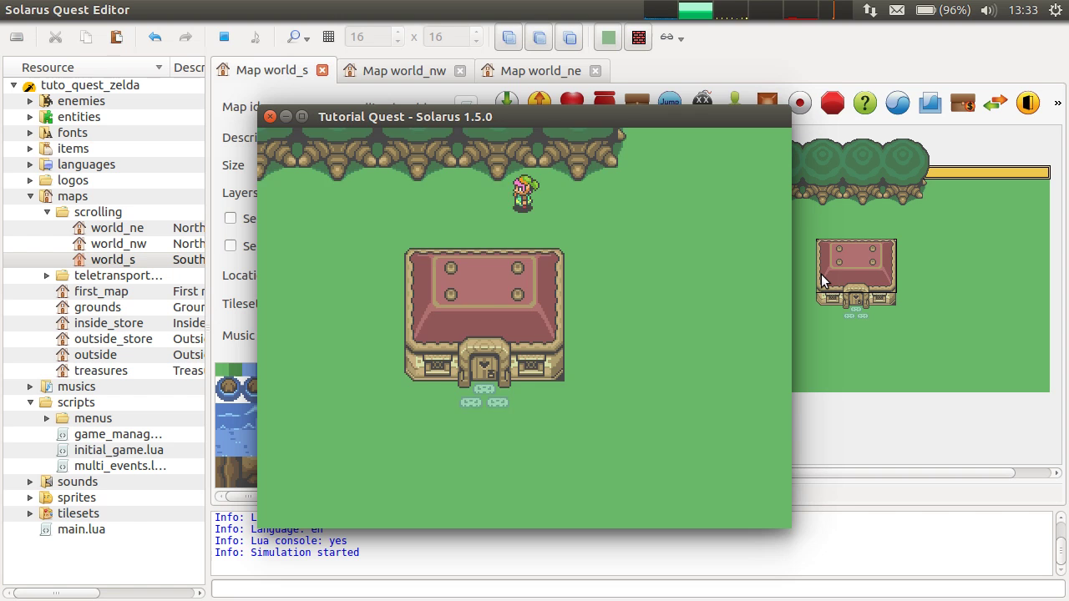
{"action": "key", "text": "Left"}
{"action": "key", "text": "Down"}
{"action": "key", "text": "Left"}
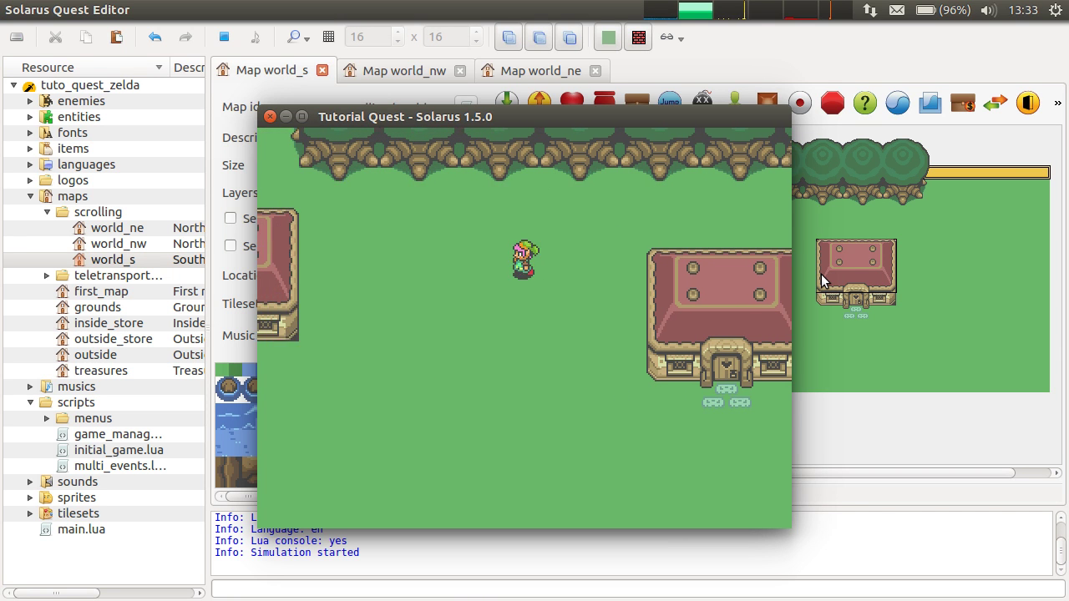
{"action": "key", "text": "Left"}
{"action": "key", "text": "Down"}
{"action": "key", "text": "Up"}
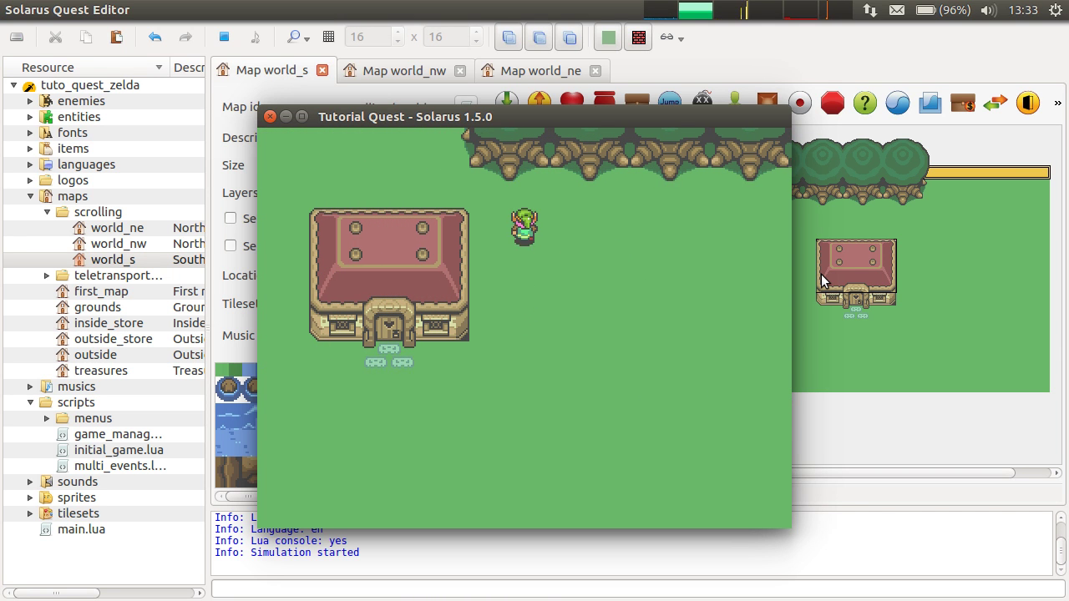
{"action": "key", "text": "Left"}
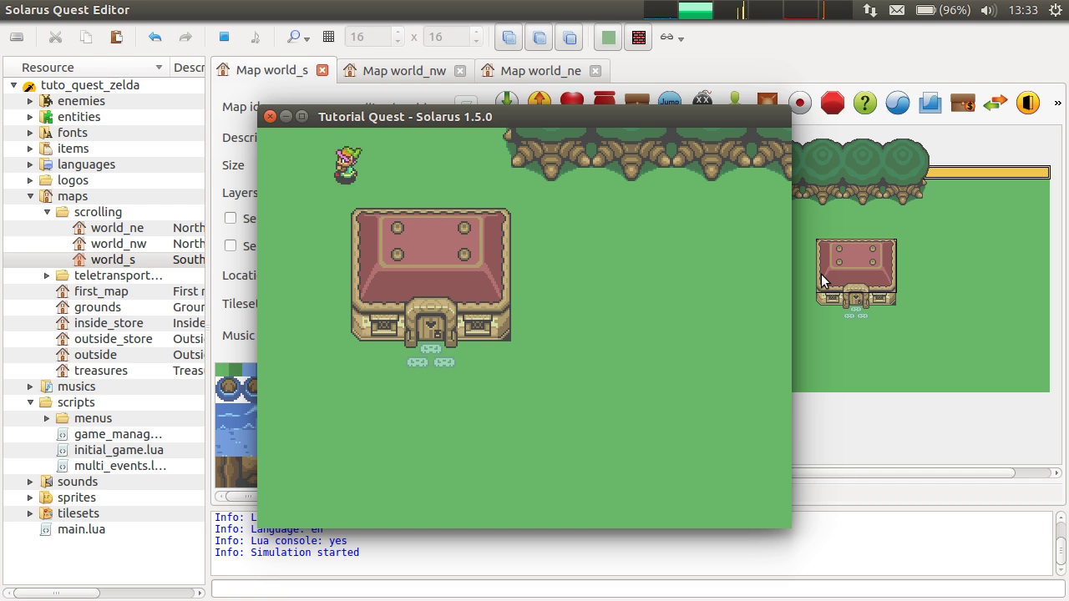
{"action": "key", "text": "Down"}
{"action": "key", "text": "Down"}
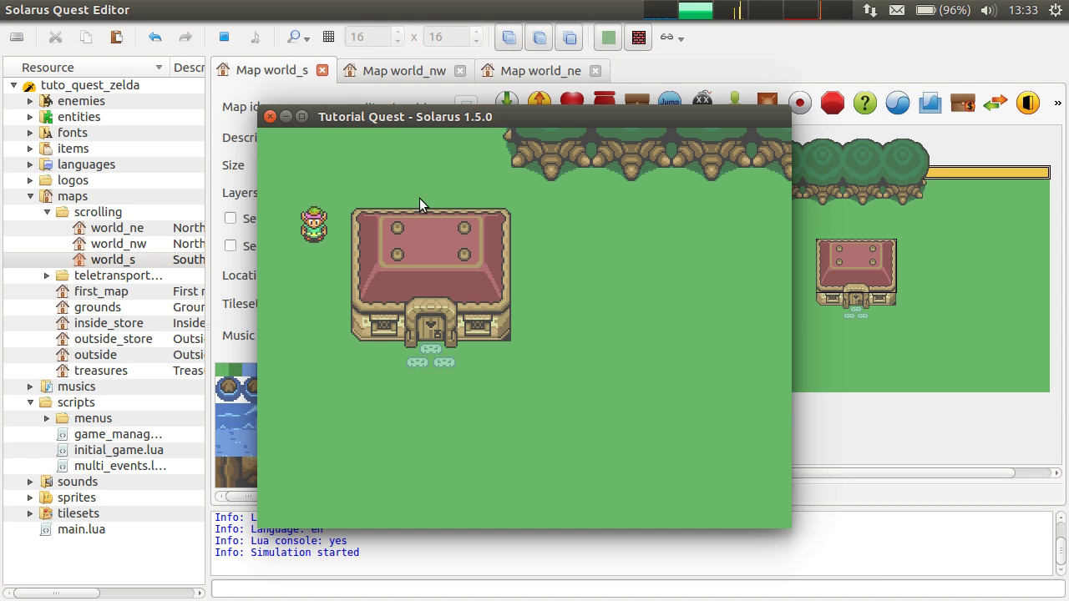
Stop the test run, confirm world_s sits at 0, 256, then return to world_ne
{"action": "left_click", "coordinate": [271, 117]}
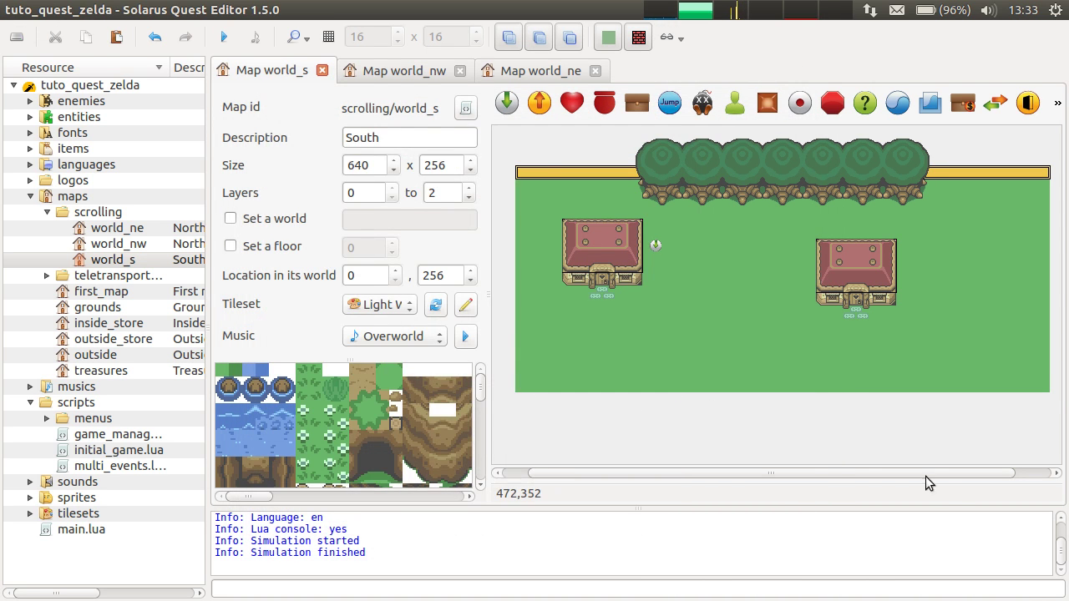
{"action": "mouse_move", "coordinate": [864, 473]}
{"action": "left_mouse_down"}
{"action": "mouse_move", "coordinate": [884, 475]}
{"action": "mouse_move", "coordinate": [873, 469]}
{"action": "left_mouse_up"}
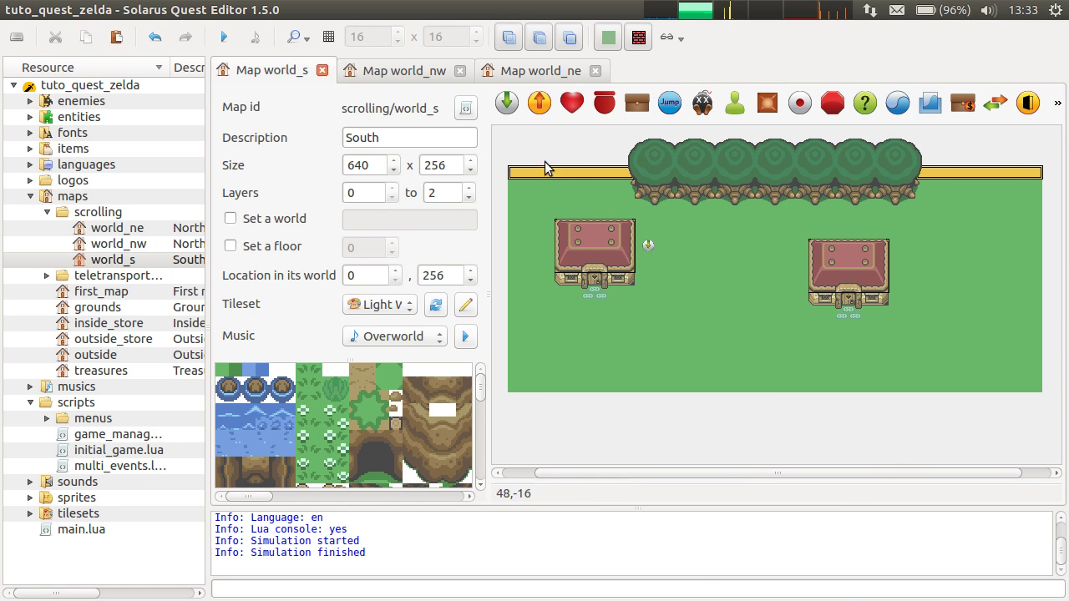
{"action": "left_click_drag", "start_coordinate": [358, 275], "coordinate": [322, 274]}
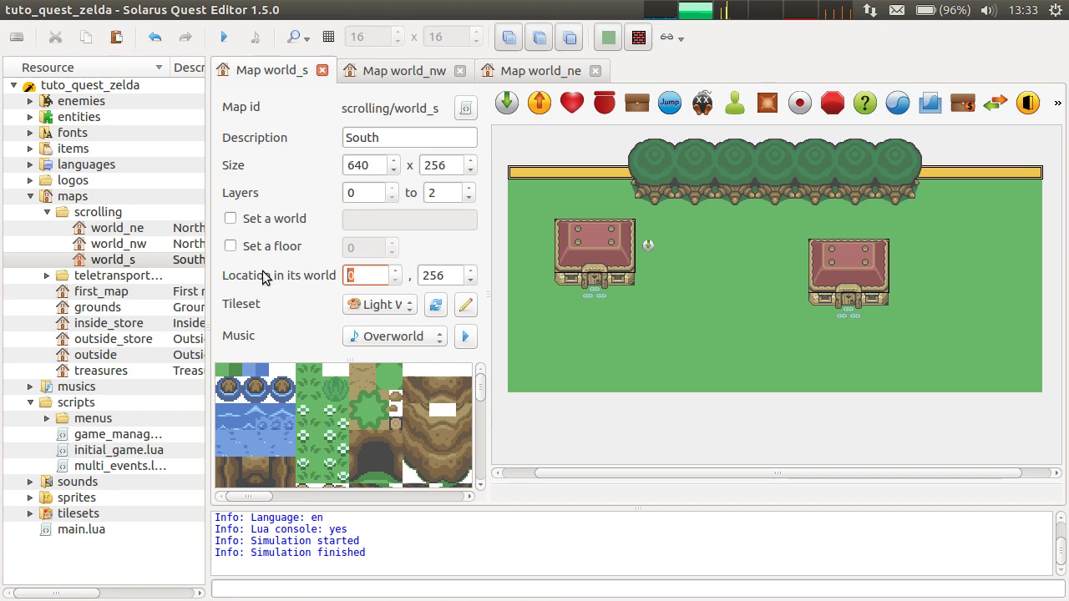
{"action": "left_click", "coordinate": [433, 276]}
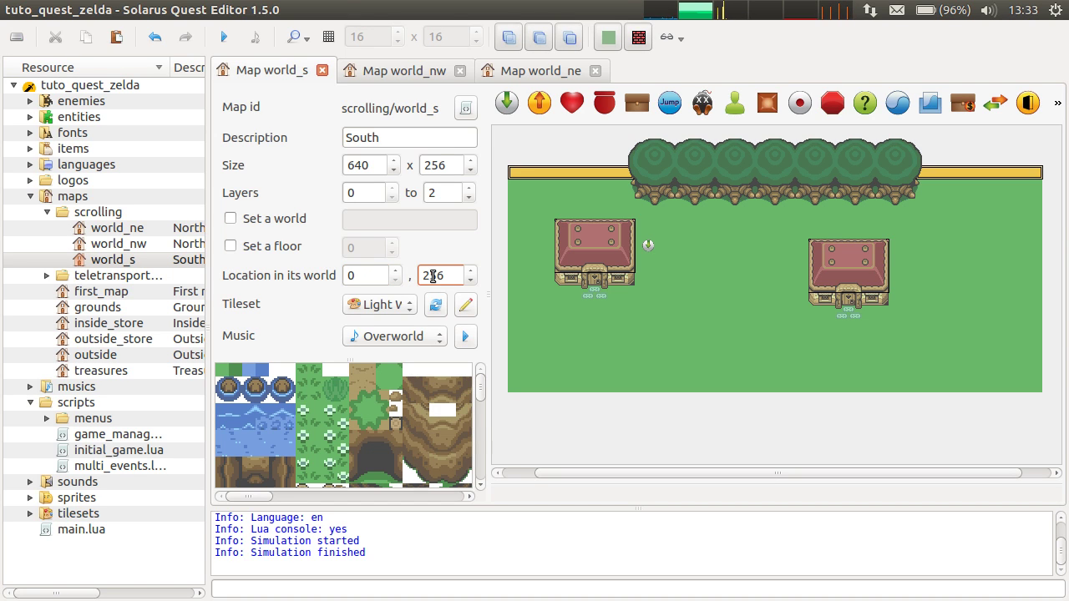
{"action": "left_click", "coordinate": [751, 276]}
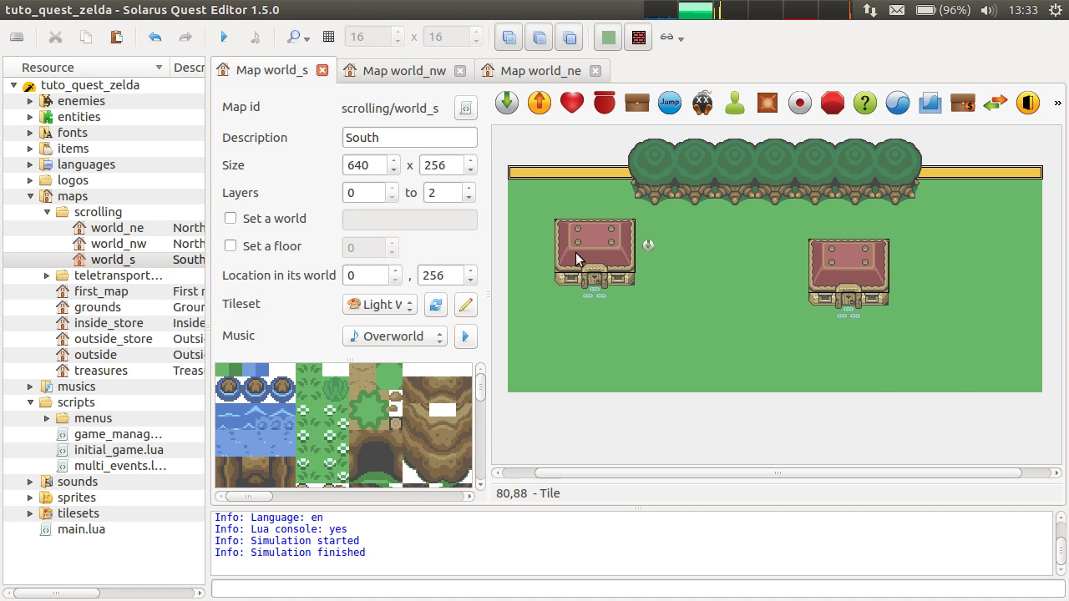
{"action": "left_click", "coordinate": [510, 73]}
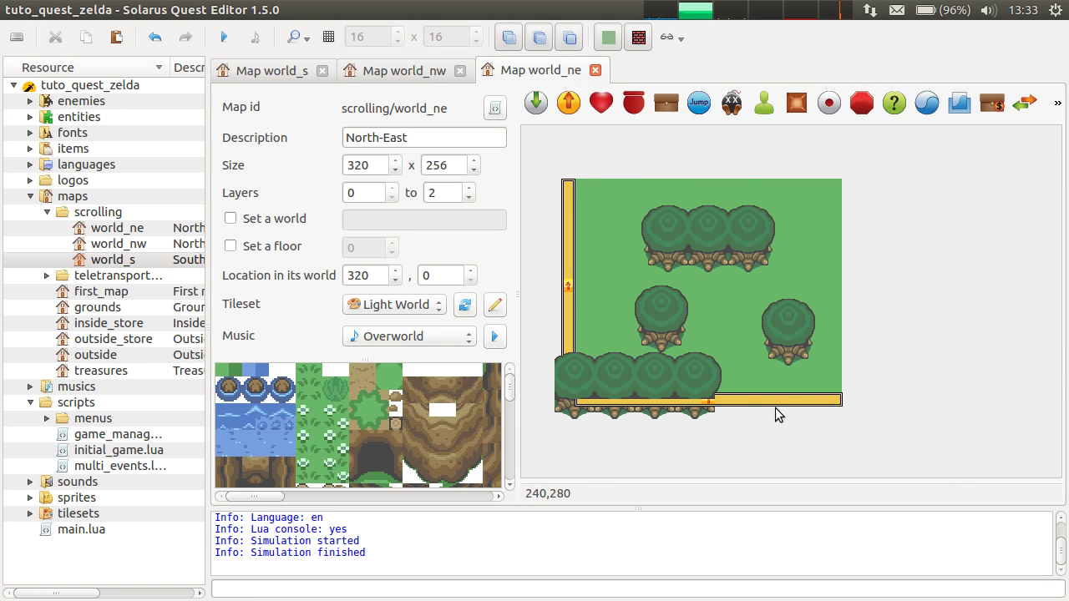
Narrow world_ne's lower-left four-tree block and save the map
{"action": "left_click", "coordinate": [428, 71]}
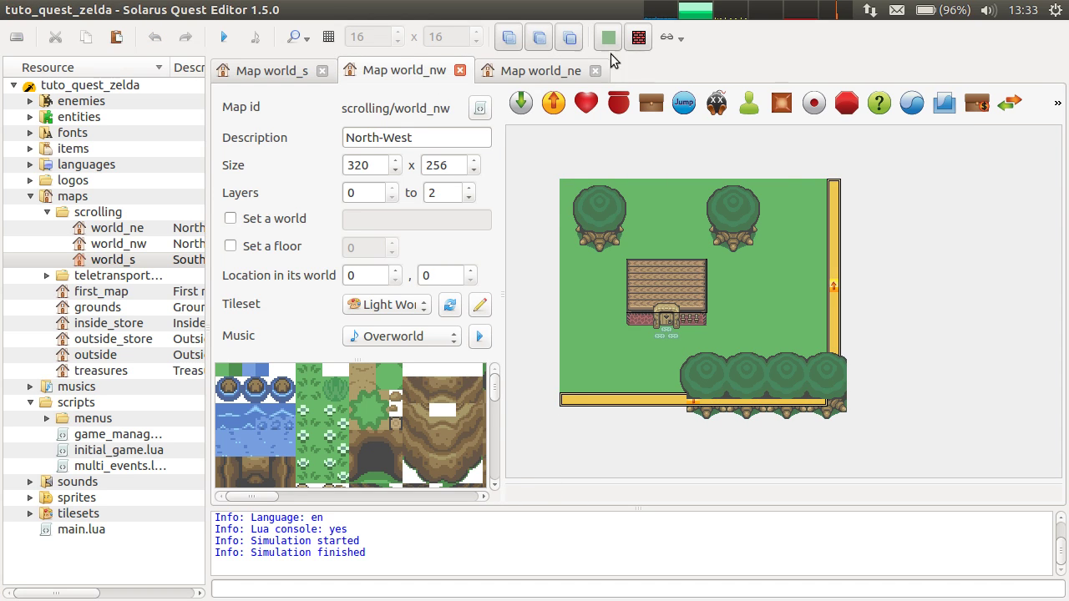
{"action": "left_click", "coordinate": [561, 73]}
{"action": "left_click", "coordinate": [652, 383]}
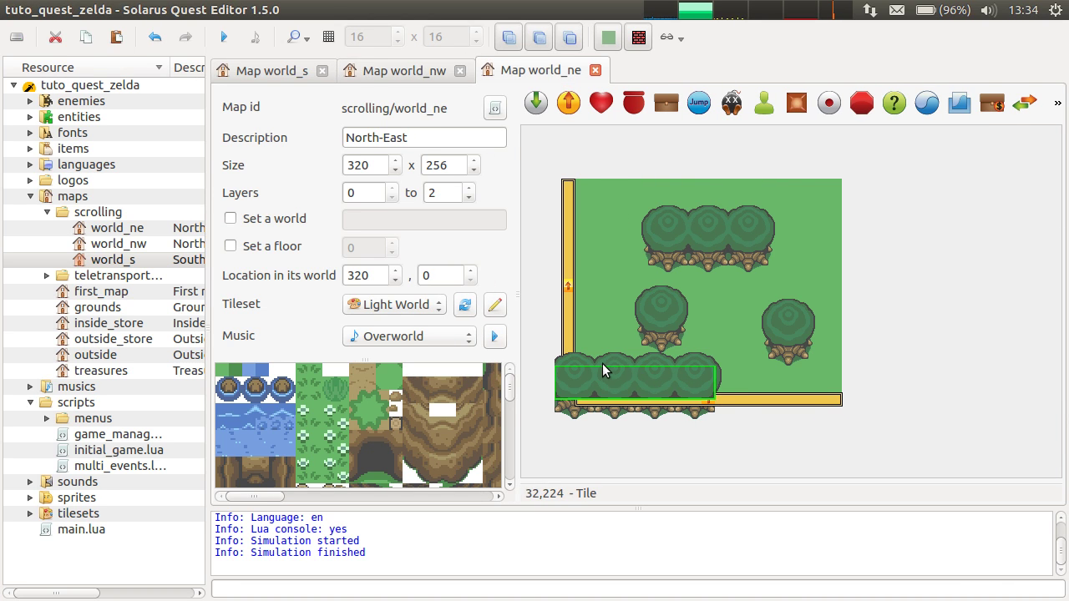
{"action": "left_click_drag", "start_coordinate": [542, 343], "coordinate": [735, 456]}
{"action": "left_click", "coordinate": [678, 437]}
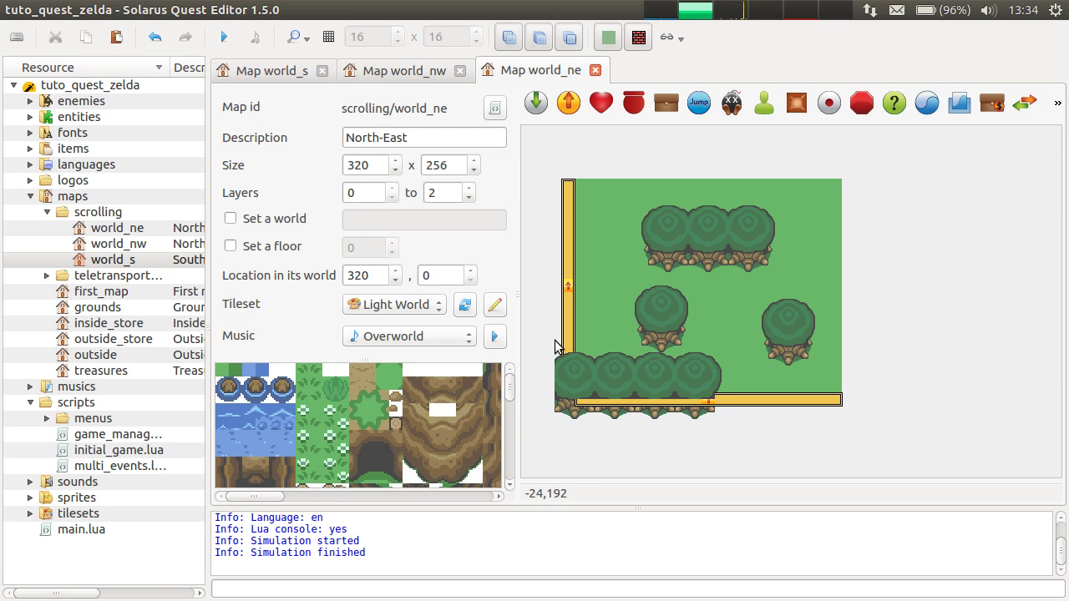
{"action": "left_click_drag", "start_coordinate": [543, 341], "coordinate": [734, 438]}
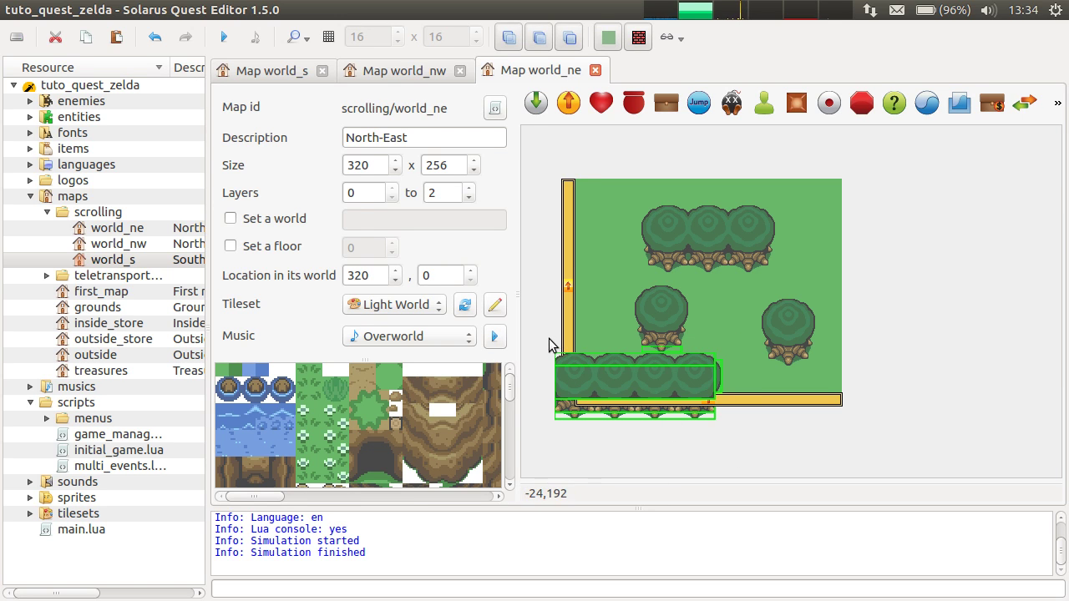
{"action": "left_click_drag", "start_coordinate": [542, 350], "coordinate": [742, 437]}
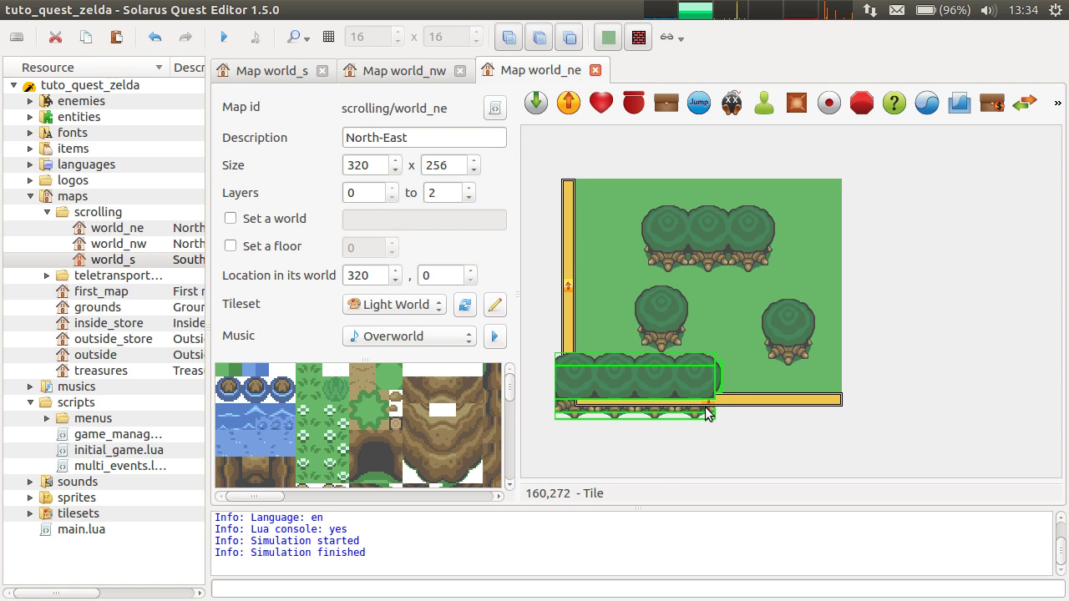
{"action": "left_click_drag", "start_coordinate": [709, 406], "coordinate": [569, 417]}
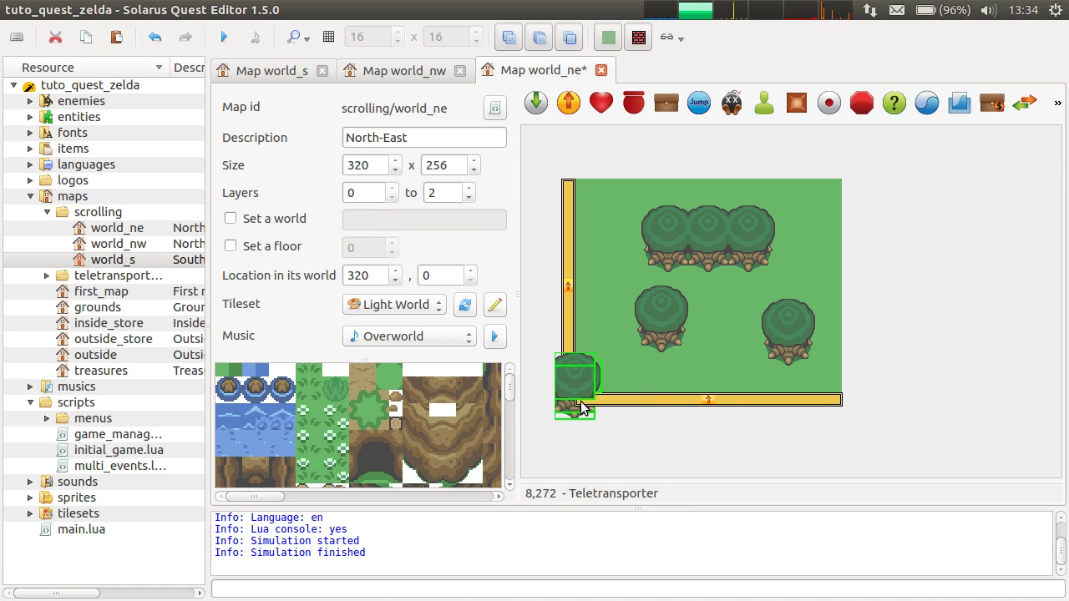
{"action": "key", "text": "ctrl+s"}
Shorten world_s's top tree row to four trees and save it
{"action": "scroll", "coordinate": [507, 75], "scroll_direction": "up", "scroll_amount": 2}
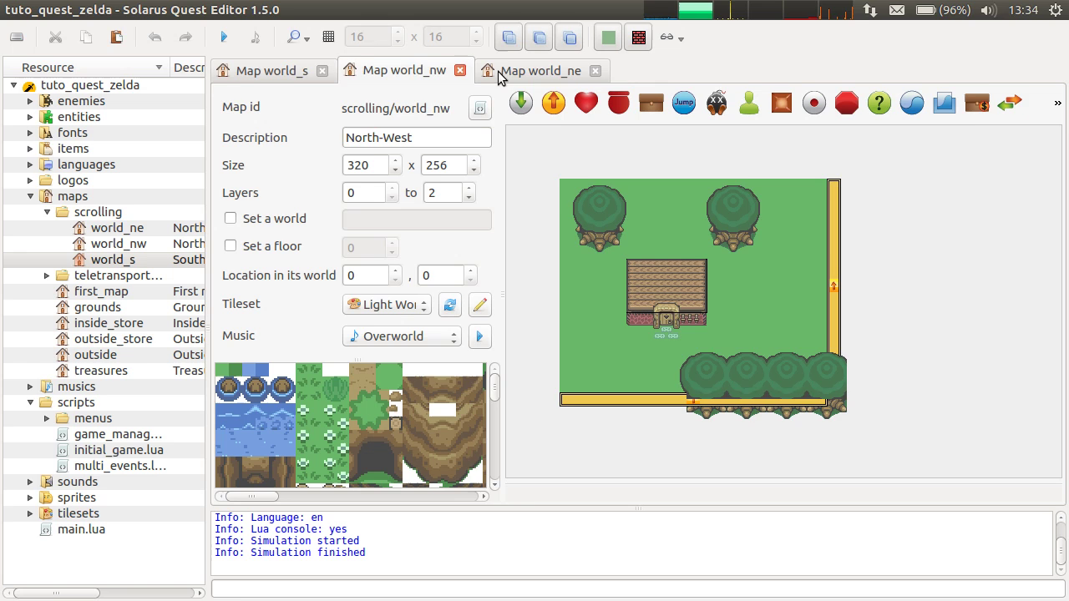
{"action": "left_click_drag", "start_coordinate": [931, 136], "coordinate": [614, 209]}
{"action": "left_click_drag", "start_coordinate": [913, 194], "coordinate": [797, 194]}
{"action": "key", "text": "Escape"}
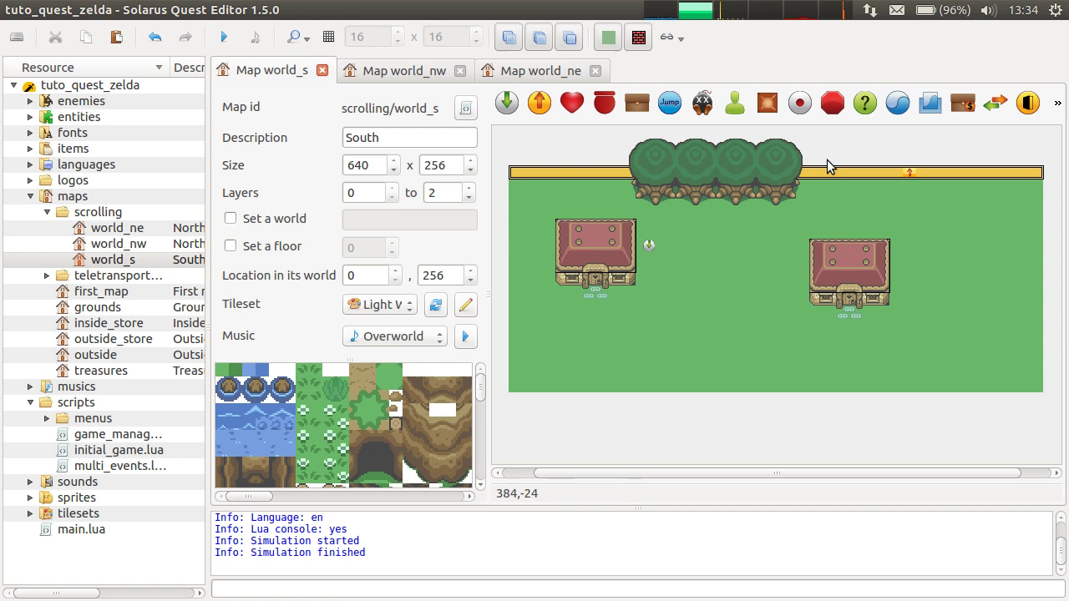
{"action": "key", "text": "ctrl+s"}
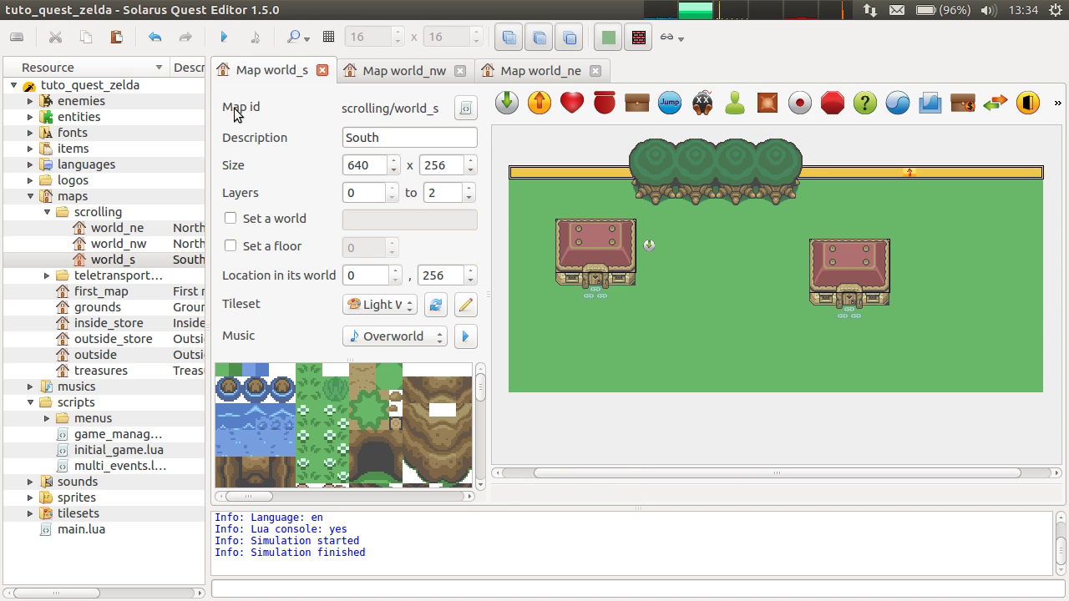
Run the quest and walk the hero north, around the lower-left tree, then into the house map
{"action": "left_click", "coordinate": [224, 40]}
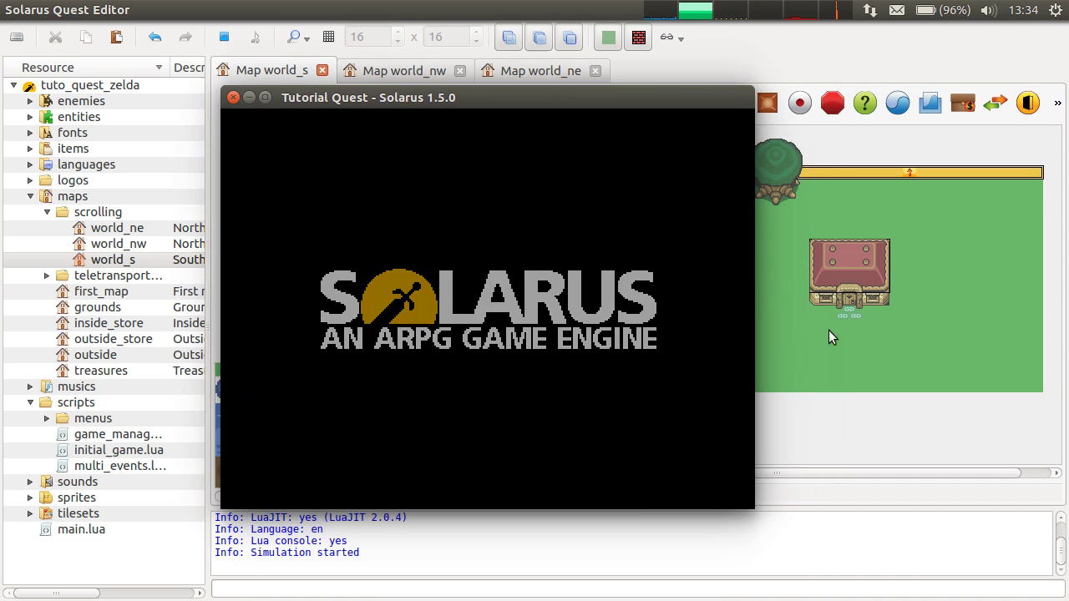
{"action": "key", "text": "Up"}
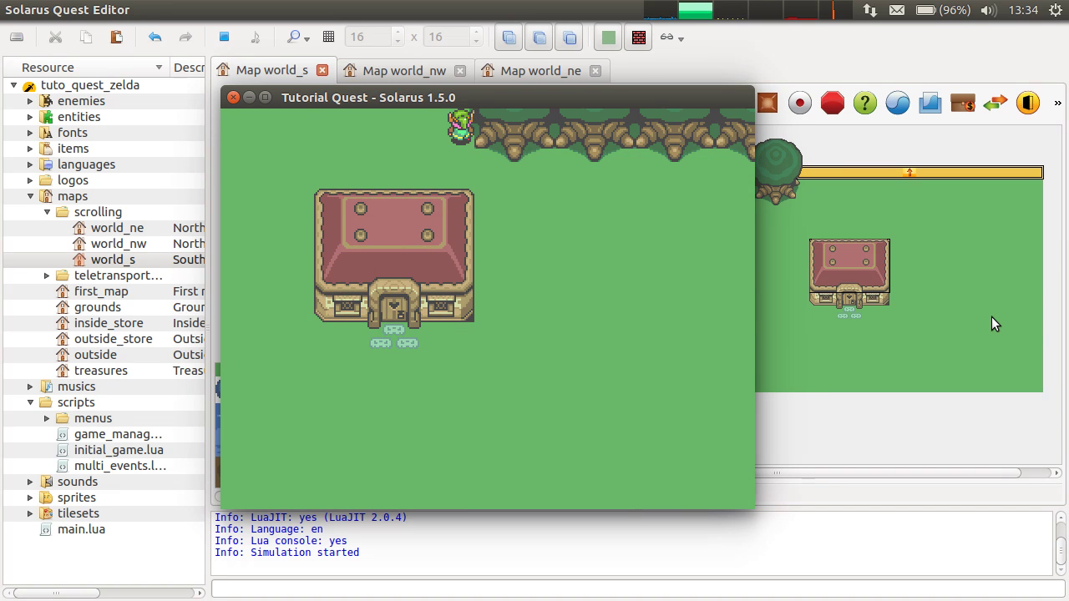
{"action": "key", "text": "Right"}
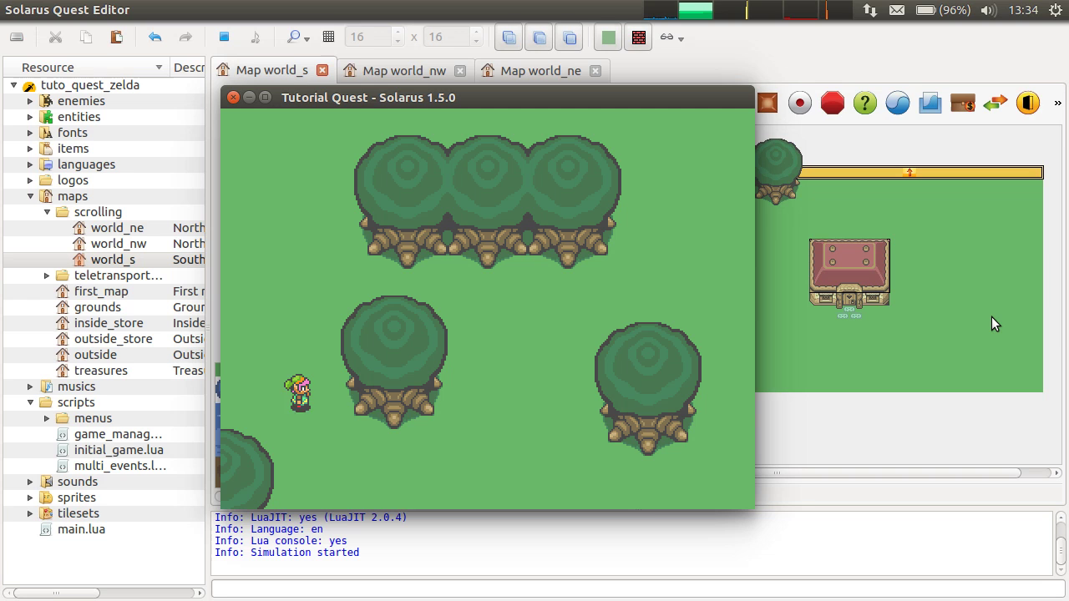
{"action": "key", "text": "Down"}
{"action": "key", "text": "Right"}
{"action": "key", "text": "Left"}
{"action": "key", "text": "Down"}
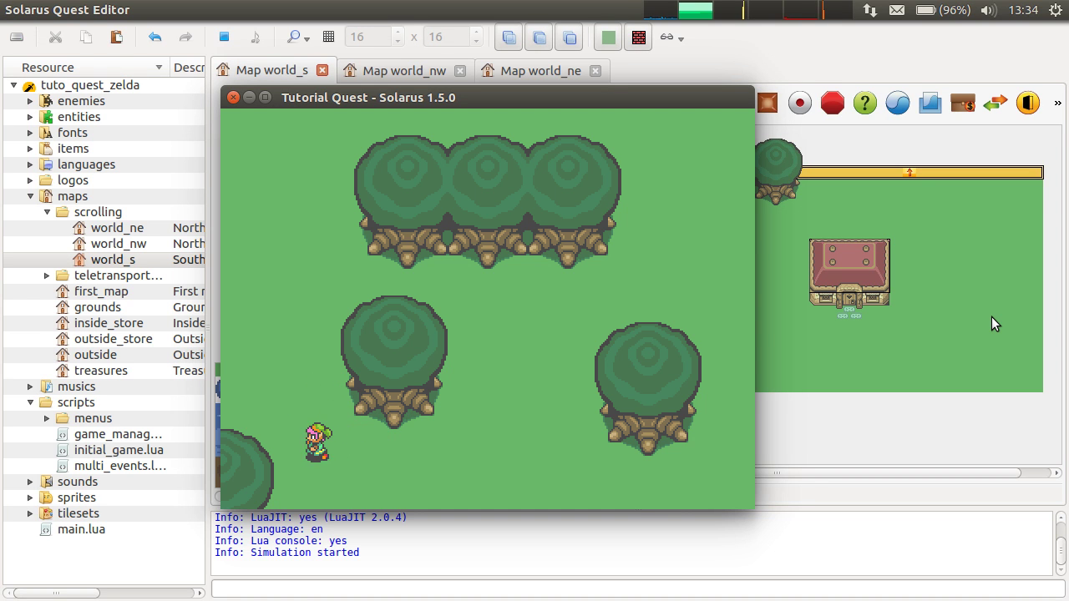
{"action": "key", "text": "Right"}
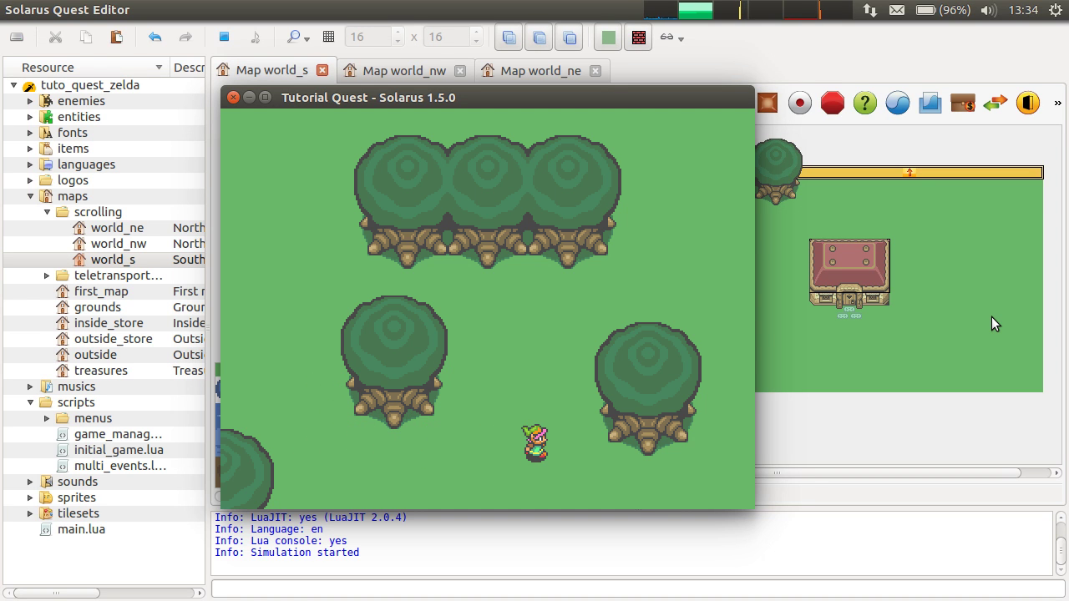
{"action": "key", "text": "Down"}
{"action": "key", "text": "Up"}
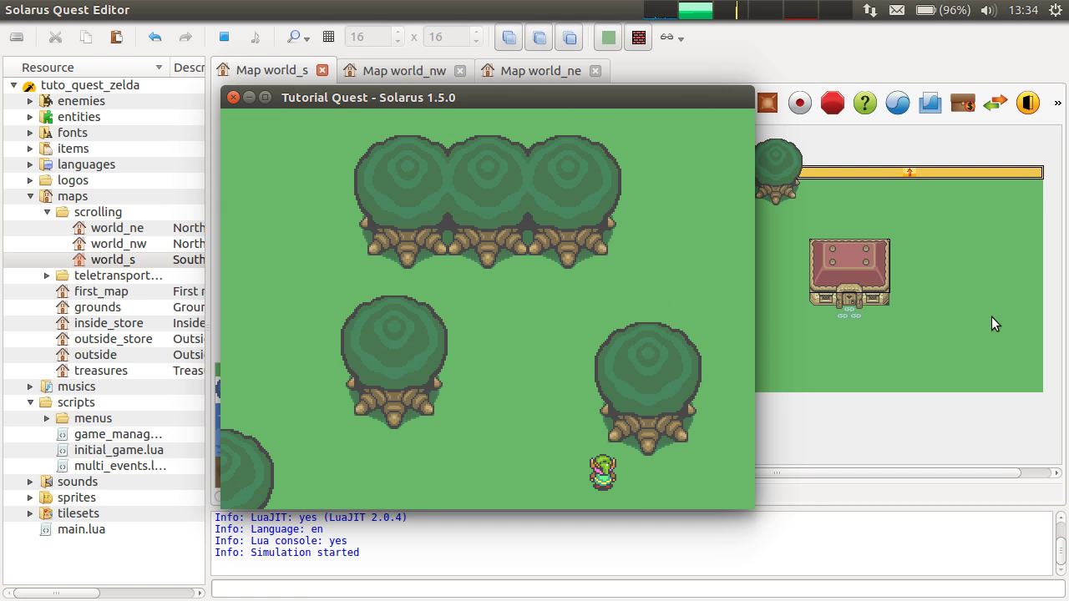
{"action": "key", "text": "Down"}
Walk the hero across the house map, up into the northern map, then left into the next map
{"action": "key", "text": "Left"}
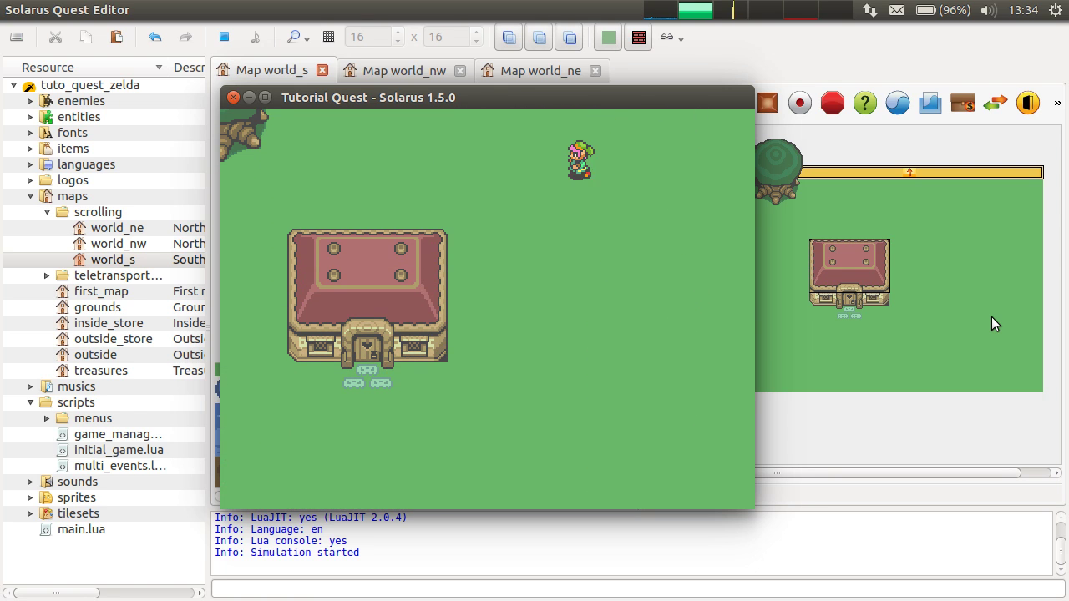
{"action": "key", "text": "Down"}
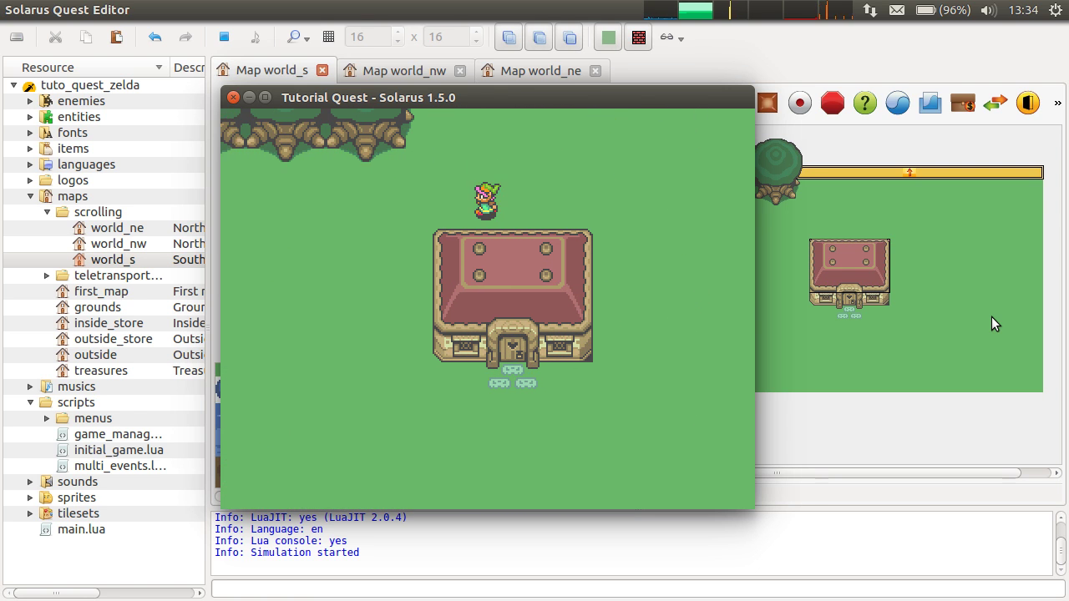
{"action": "key", "text": "Right"}
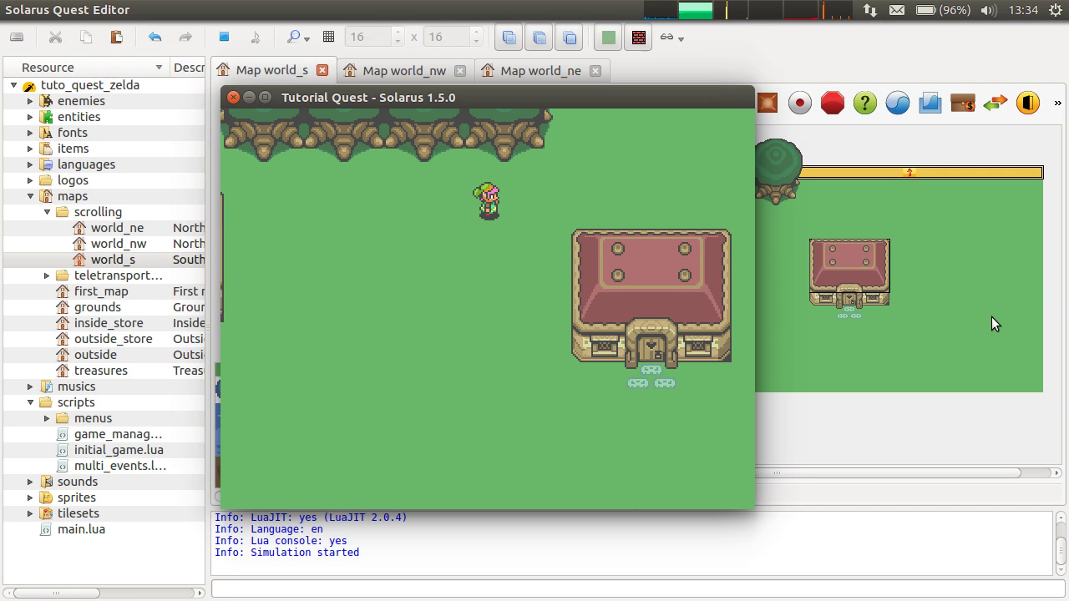
{"action": "key", "text": "Up"}
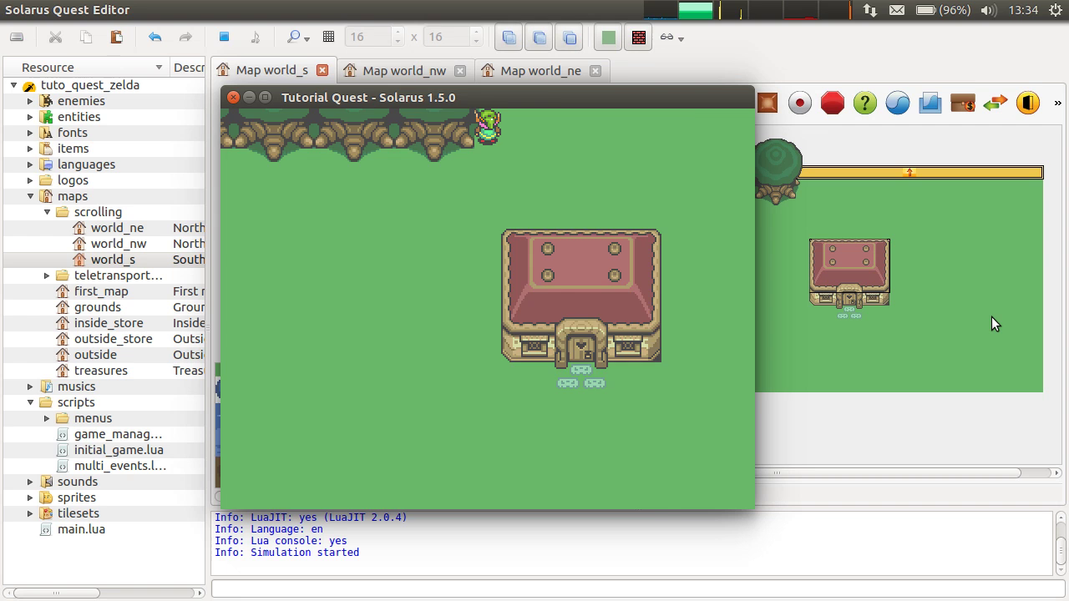
{"action": "key", "text": "Up"}
{"action": "key", "text": "Right"}
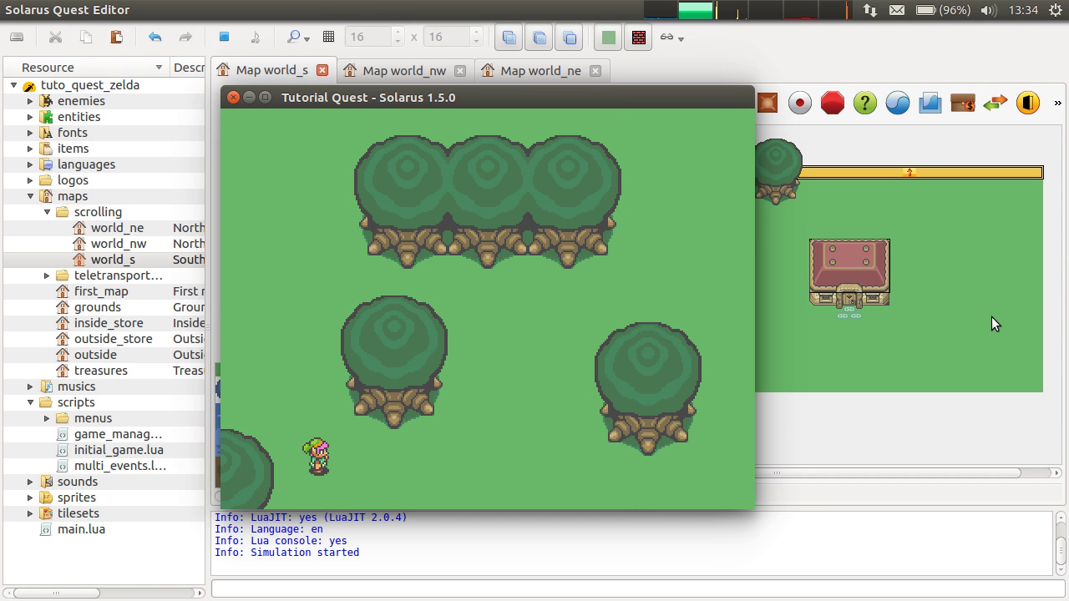
{"action": "key", "text": "Up"}
{"action": "key", "text": "Left"}
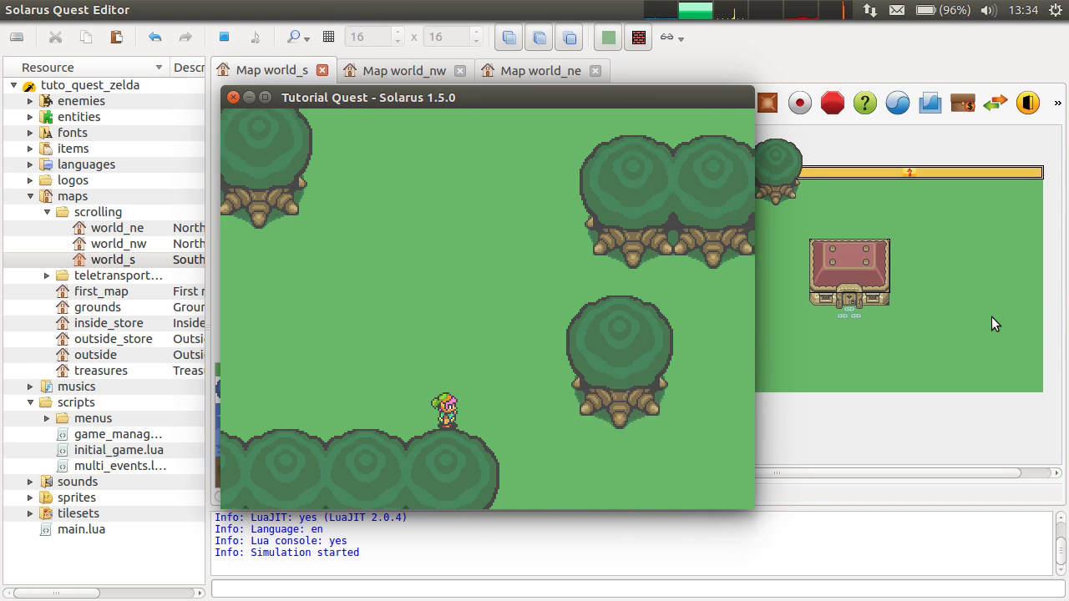
{"action": "key", "text": "Left"}
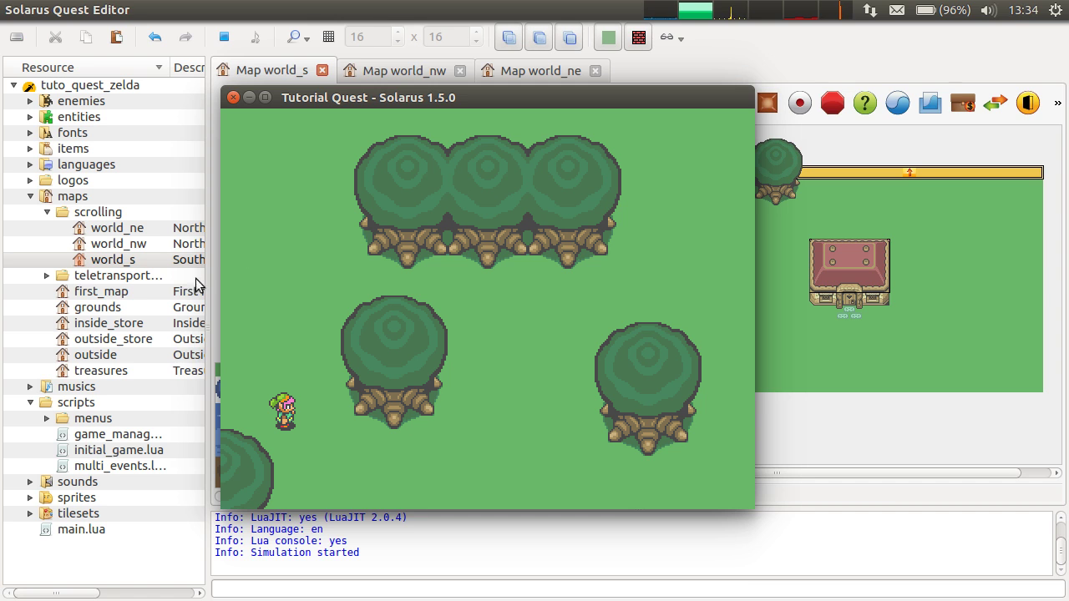
Walk the hero back down past the house and north again to recheck the map scrolling
{"action": "key", "text": "Right"}
{"action": "key", "text": "Down"}
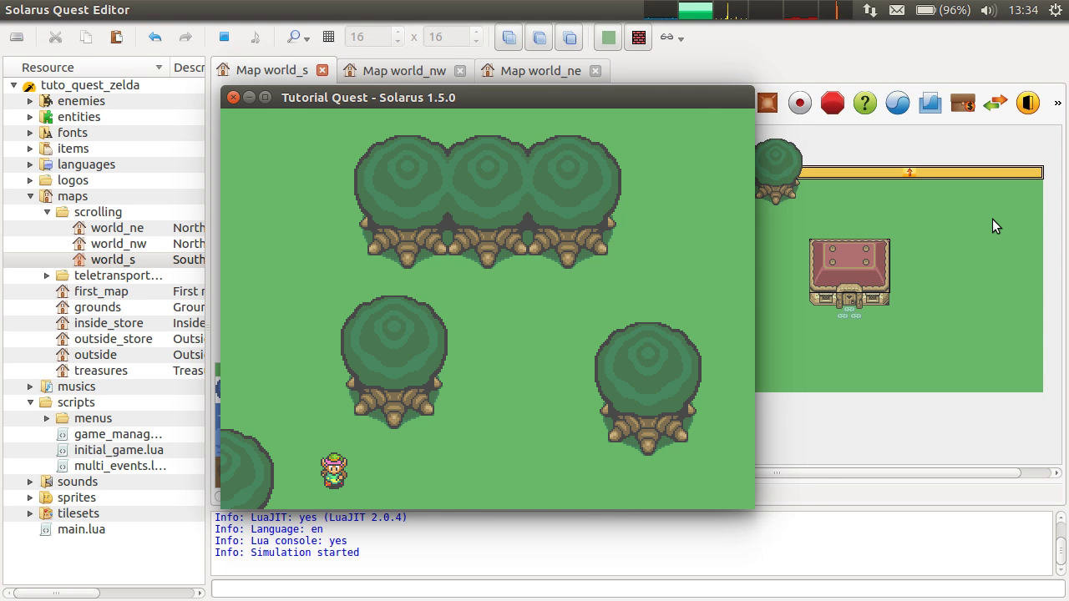
{"action": "key", "text": "Right"}
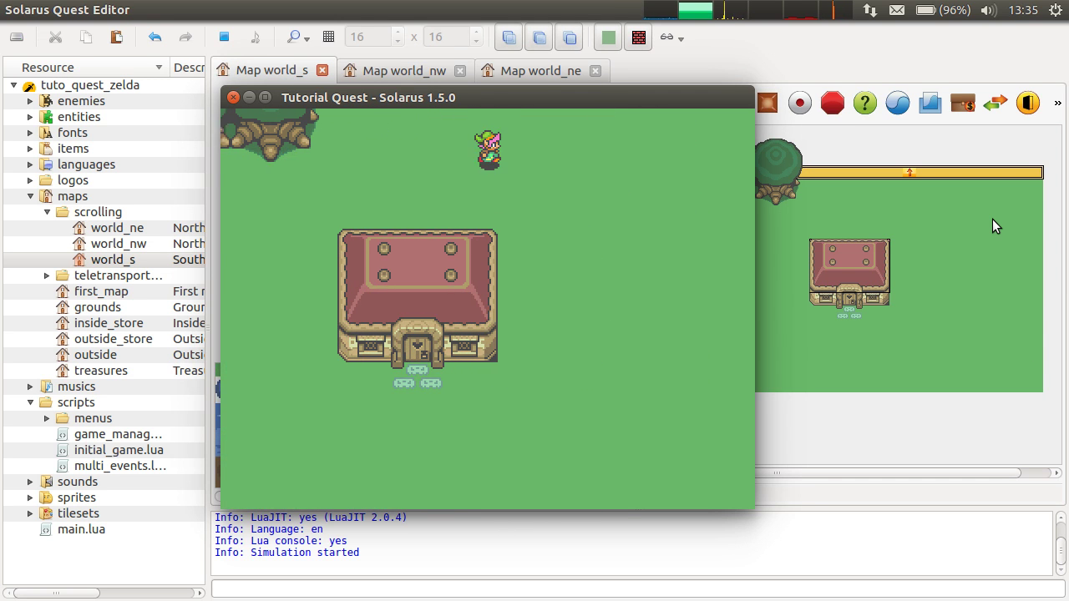
{"action": "key", "text": "Left"}
{"action": "key", "text": "Left"}
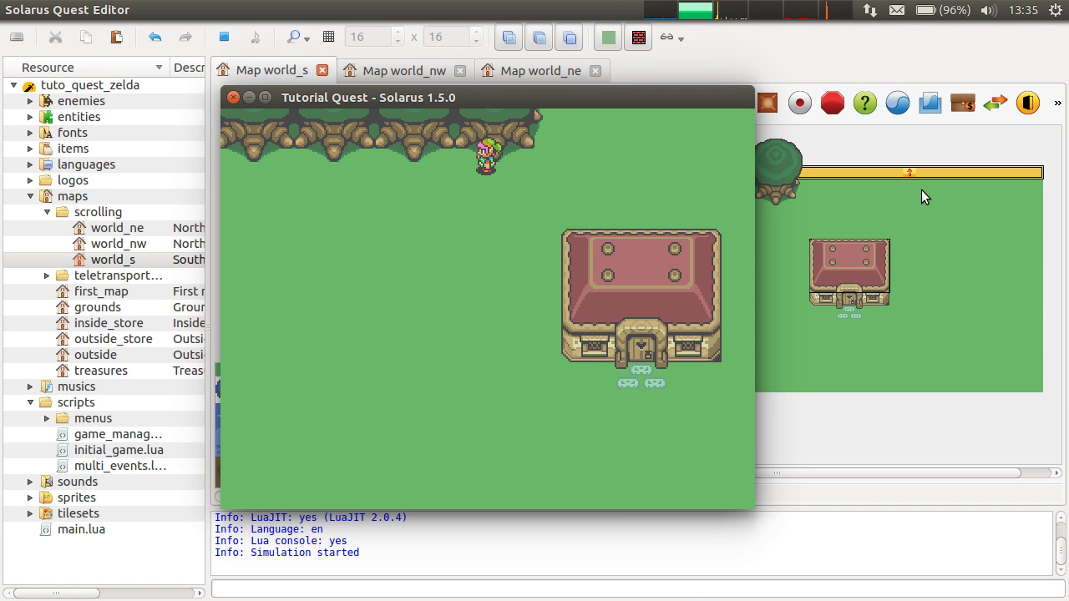
{"action": "key", "text": "Right"}
{"action": "key", "text": "Right"}
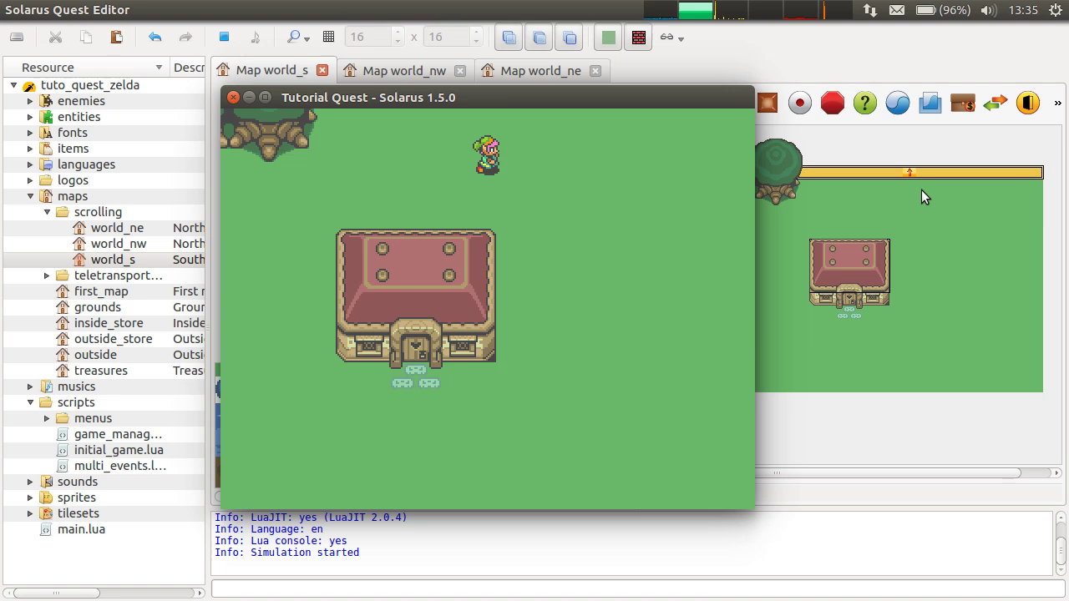
{"action": "key", "text": "Up"}
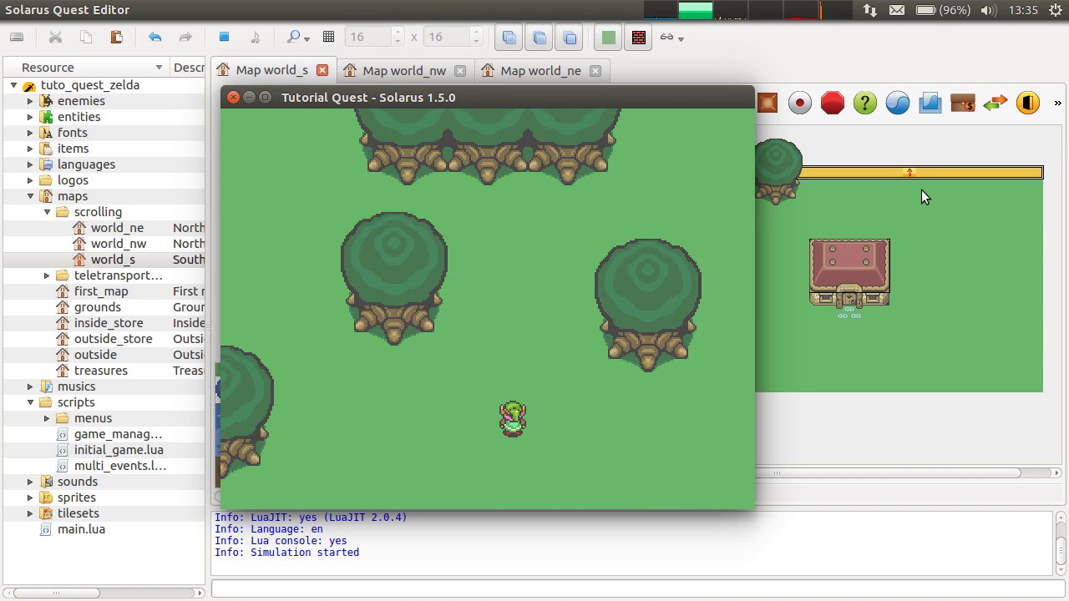
{"action": "key", "text": "Left"}
{"action": "key", "text": "Left"}
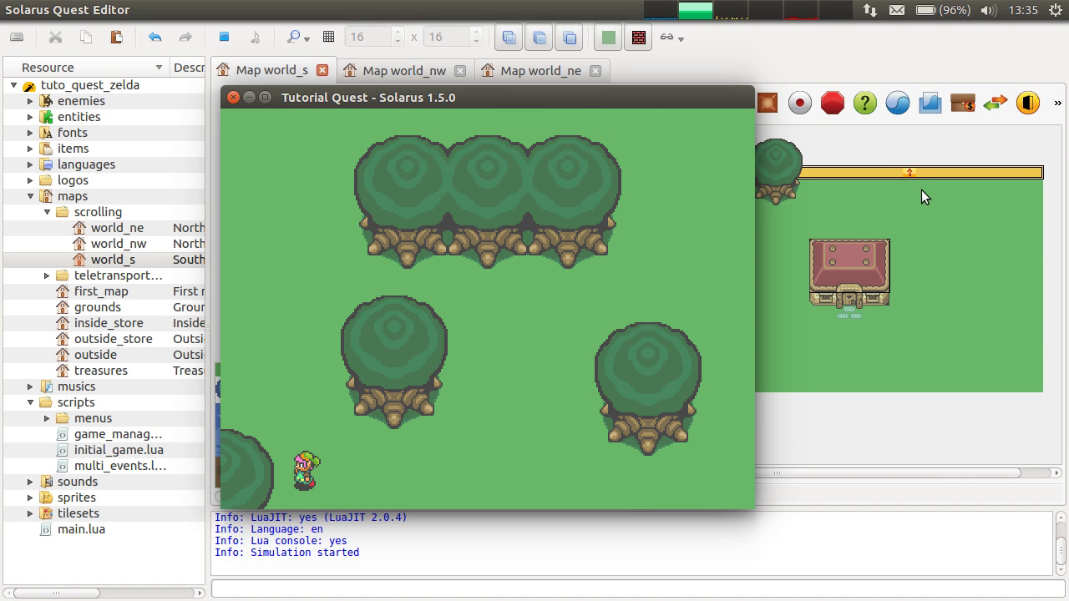
{"action": "key", "text": "Right"}
{"action": "key", "text": "Down"}
{"action": "key", "text": "Down"}
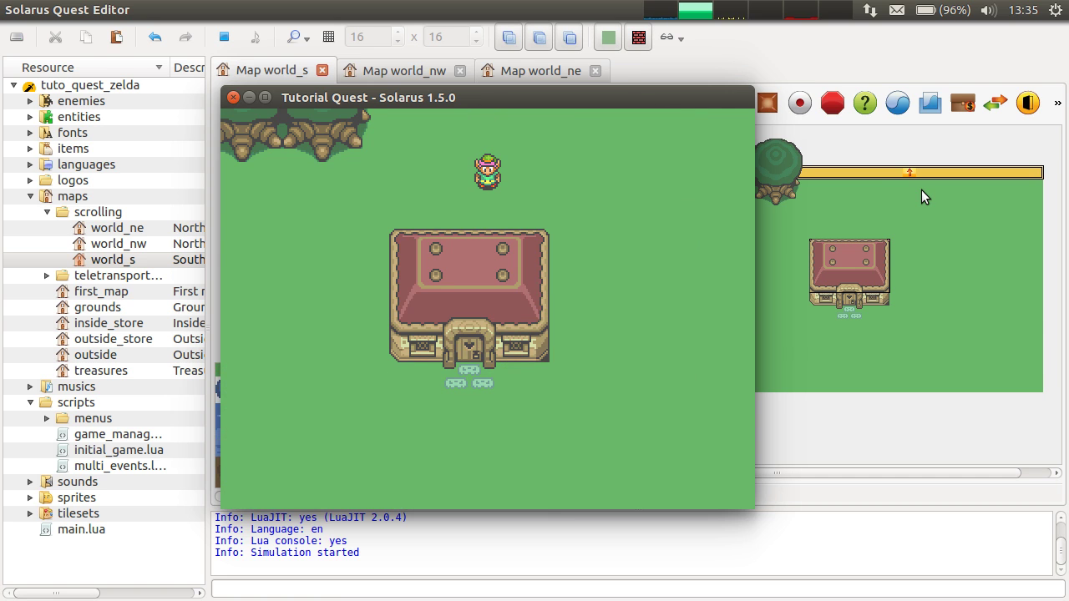
Close the game, undo and redo world_s's tree-row change, and restore world_ne's four-tree row
{"action": "left_click", "coordinate": [233, 97]}
{"action": "key", "text": "ctrl+z"}
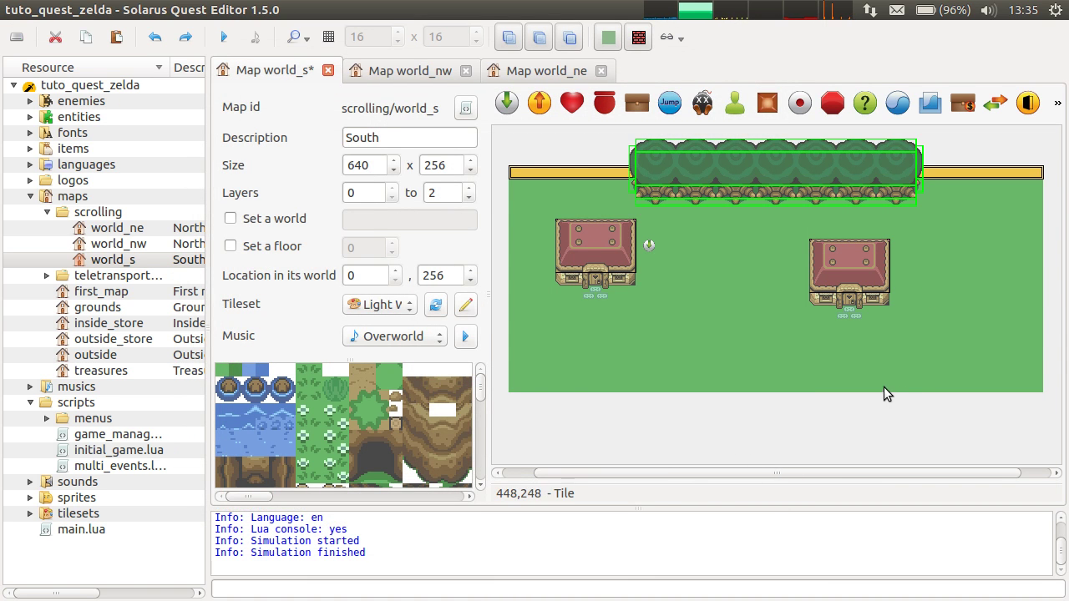
{"action": "key", "text": "ctrl+z"}
{"action": "left_click_drag", "start_coordinate": [620, 132], "coordinate": [961, 170]}
{"action": "left_click", "coordinate": [518, 75]}
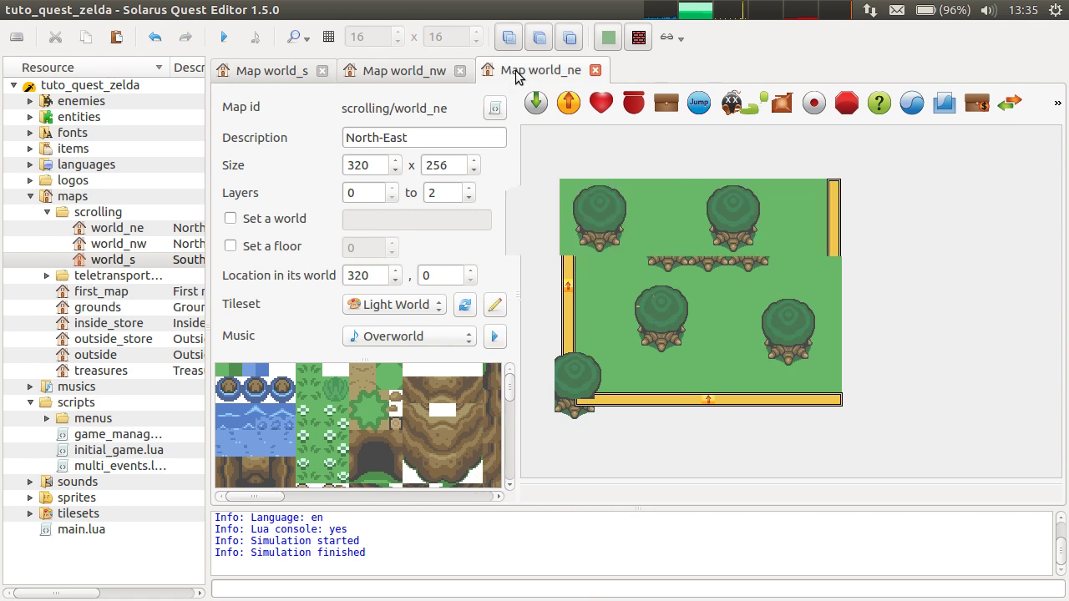
{"action": "key", "text": "ctrl+z"}
{"action": "key", "text": "ctrl+z"}
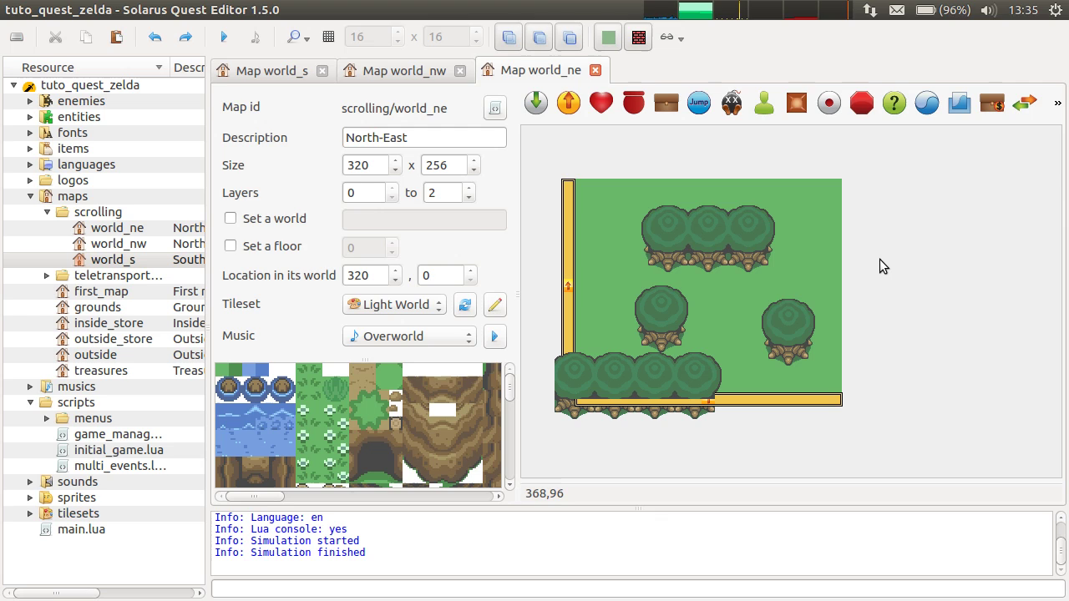